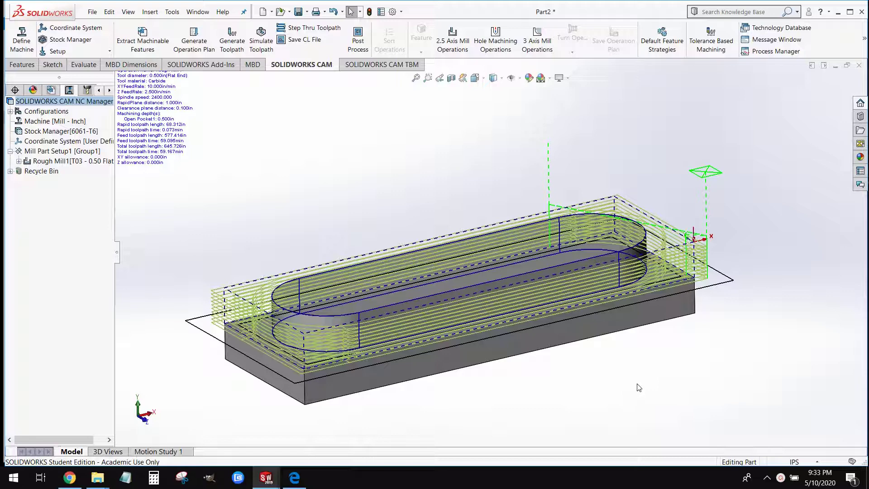
scroll(357, 350, down, 2)
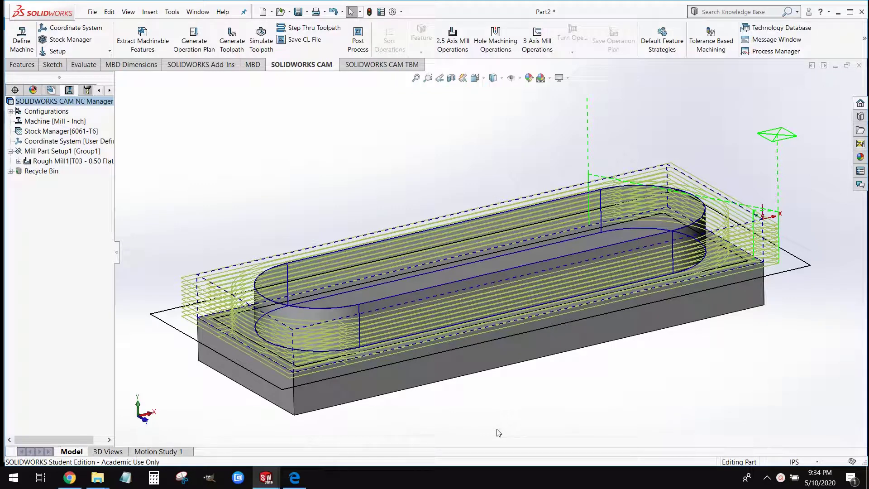
scroll(483, 424, up, 2)
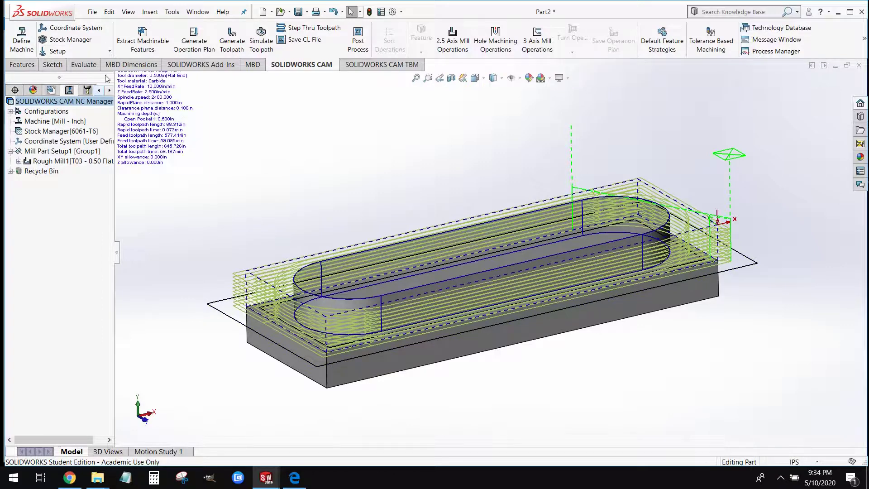
Step: Show the feature history and start a new sketch on Boss-Extrude2's top face
click(100, 90)
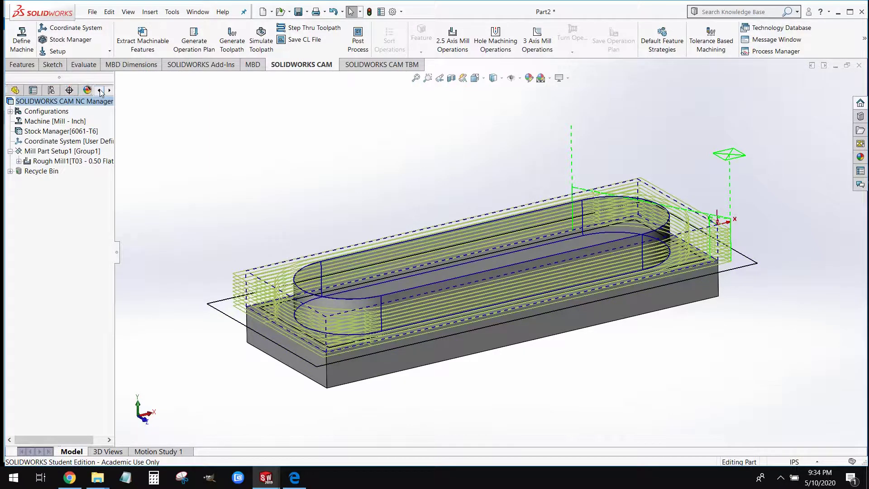
click(15, 90)
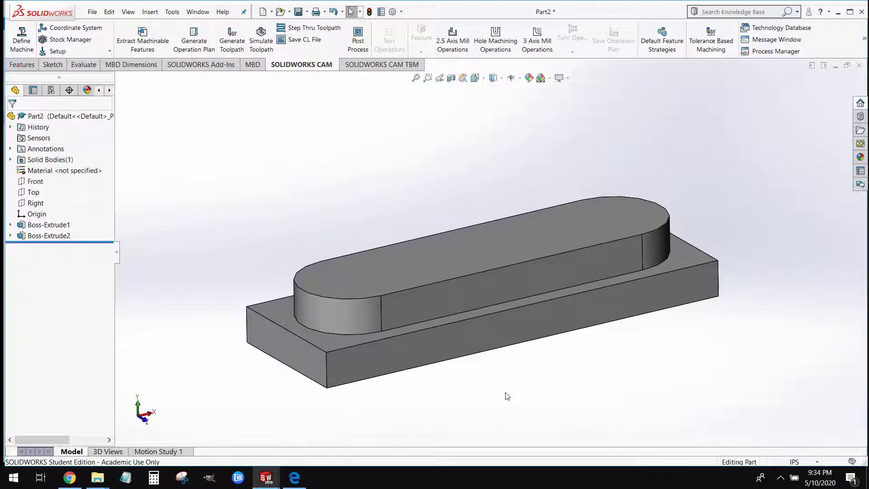
middle_drag(509, 353, 496, 312)
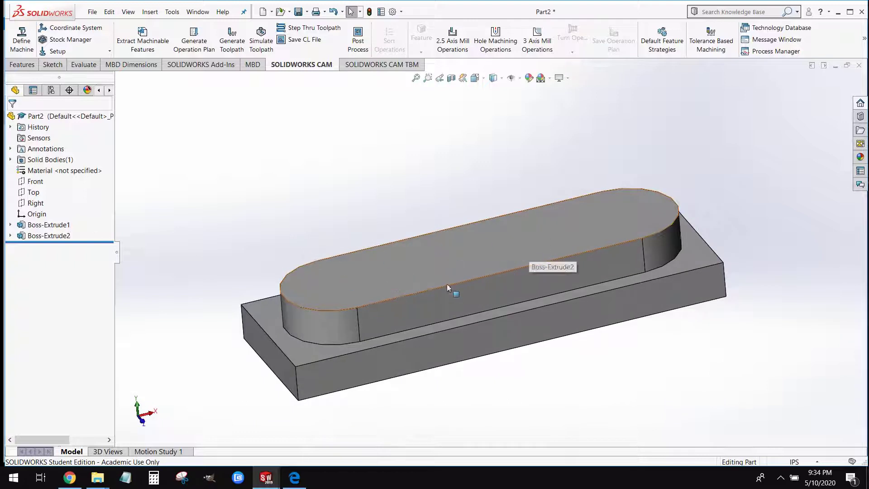
middle_drag(475, 420, 455, 378)
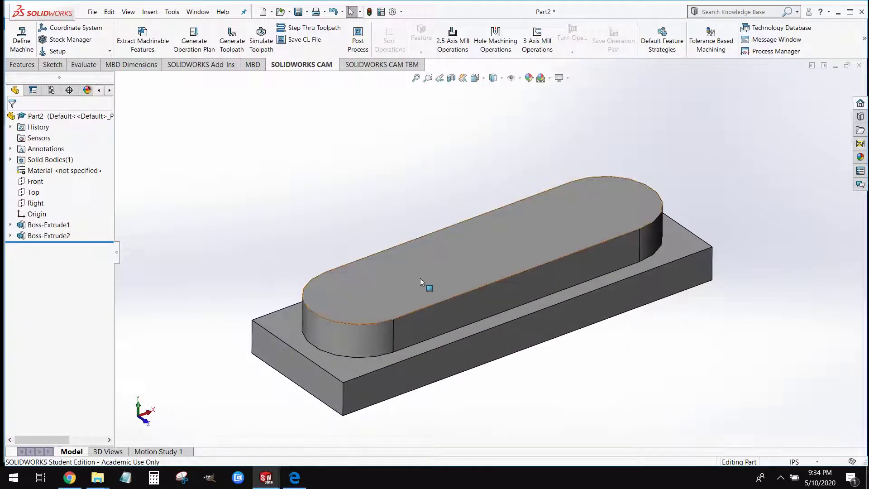
click(409, 277)
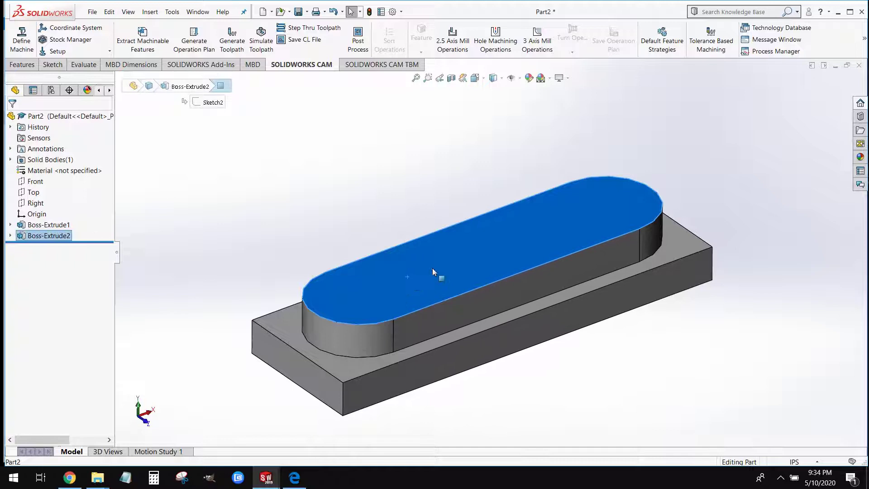
right_click(460, 267)
click(475, 234)
Step: Draw a centerpoint straight slot centred on the origin of the boss's top face
click(372, 196)
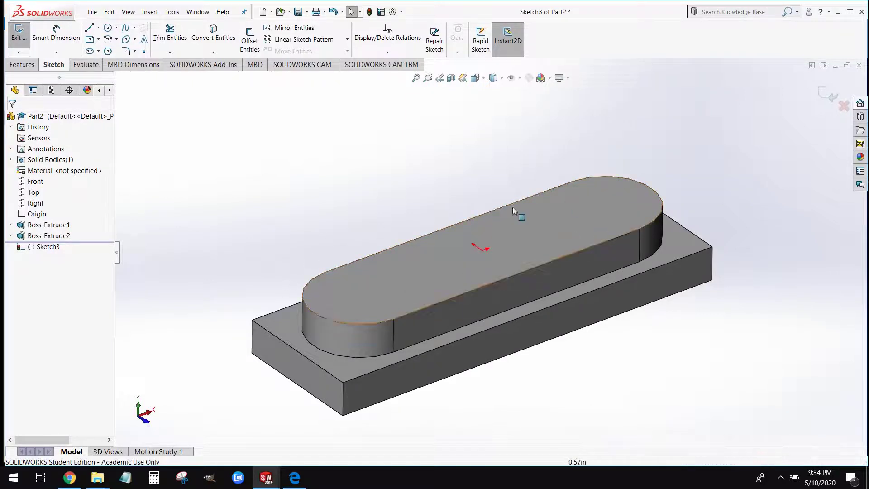
middle_drag(514, 210, 472, 238)
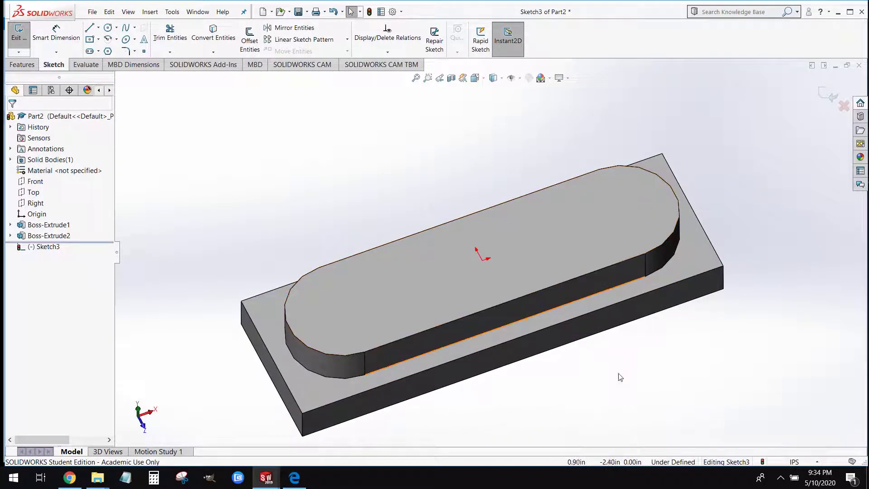
middle_drag(509, 339, 508, 334)
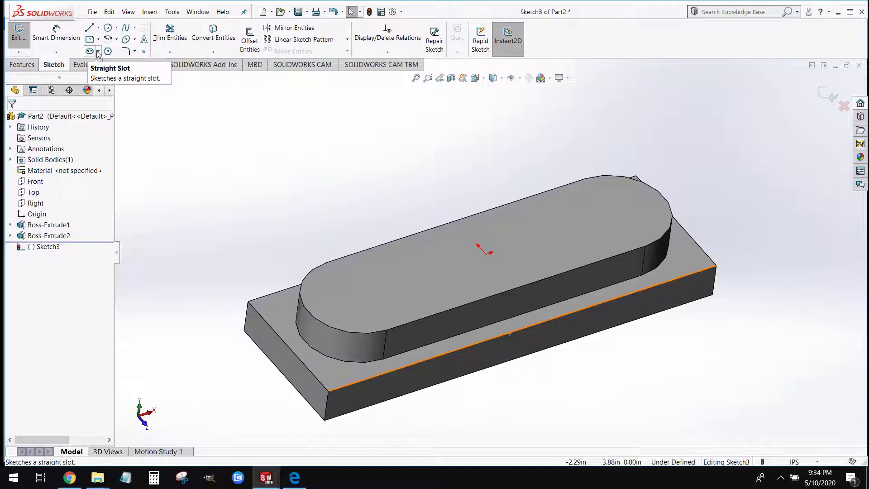
click(90, 52)
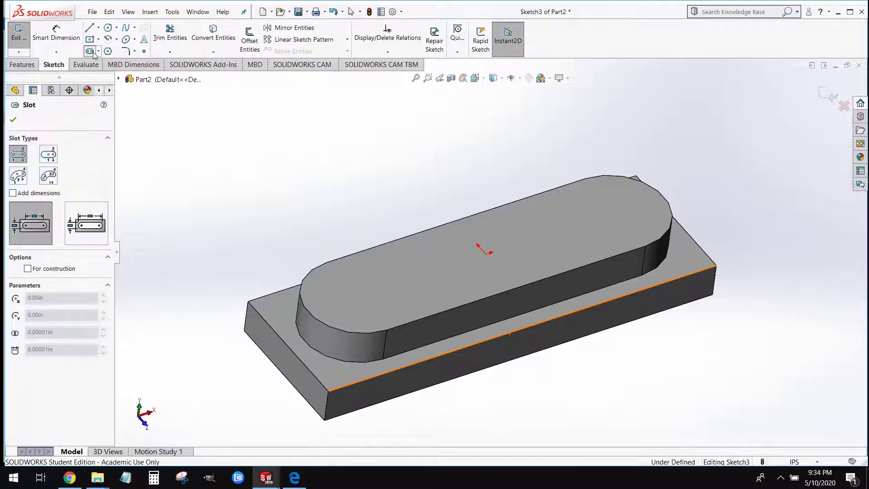
click(49, 159)
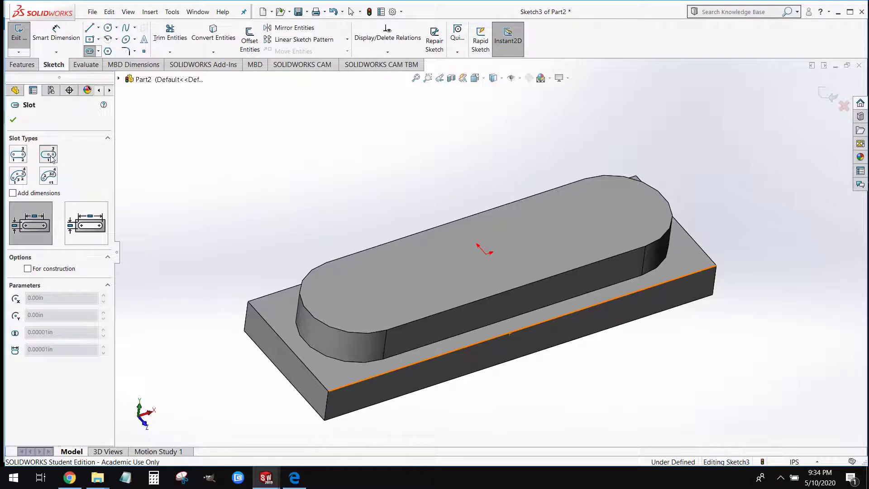
click(487, 253)
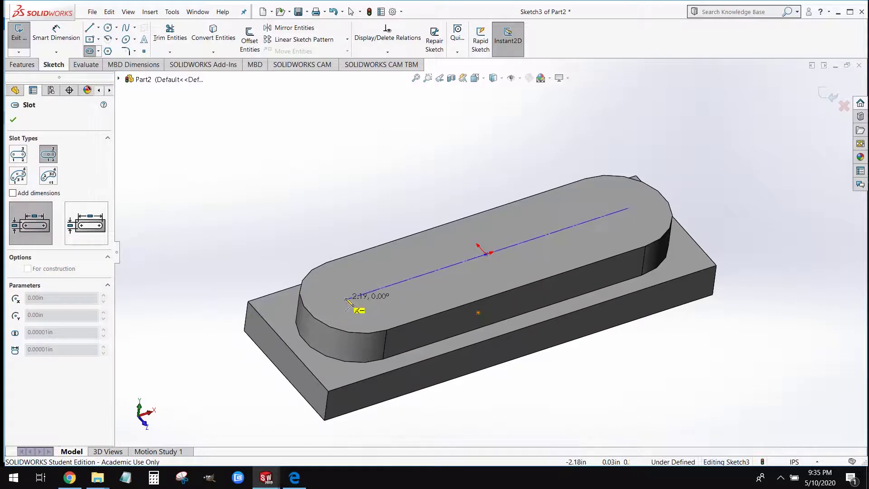
click(356, 297)
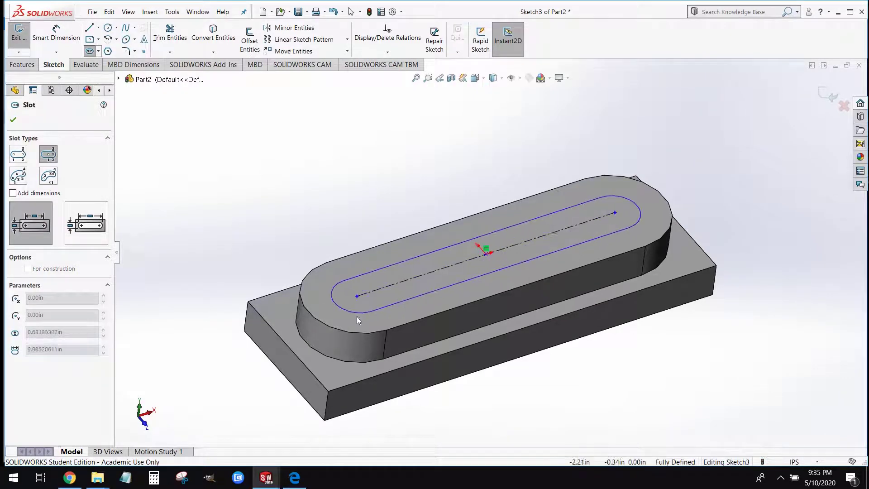
click(356, 324)
middle_drag(357, 322, 466, 369)
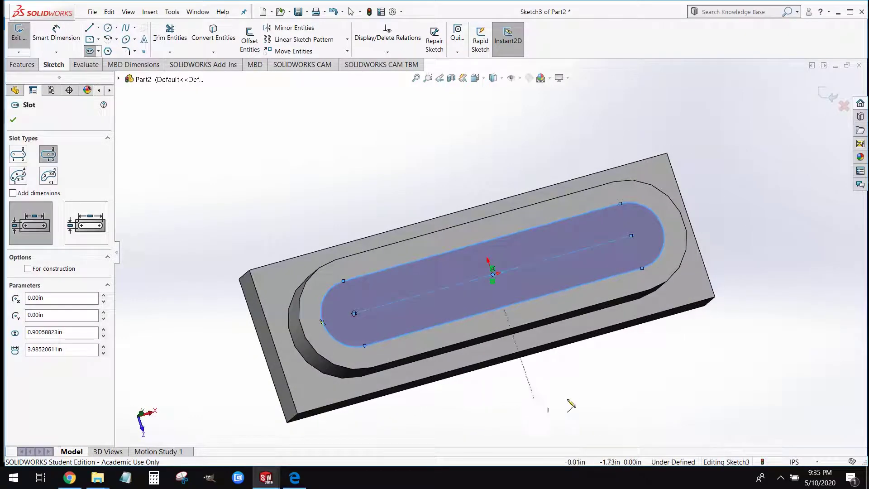
key(Escape)
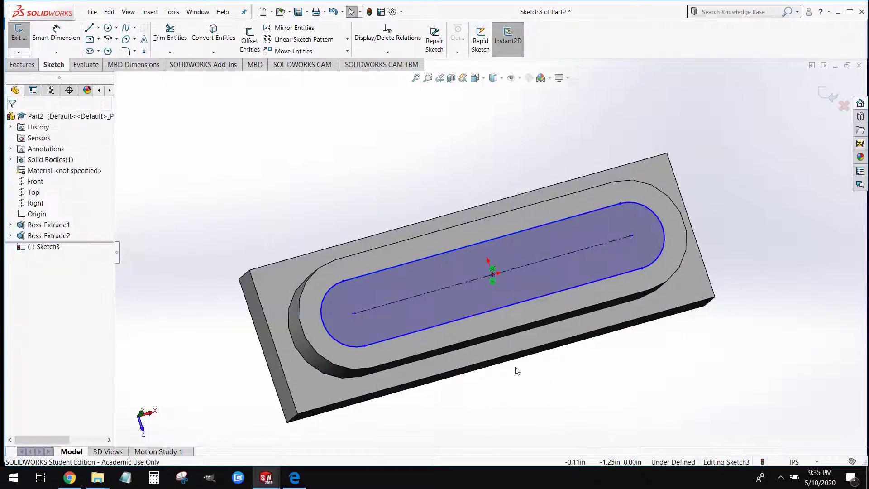
Step: Dimension the distance between the slot's centre points to 4.00
click(64, 40)
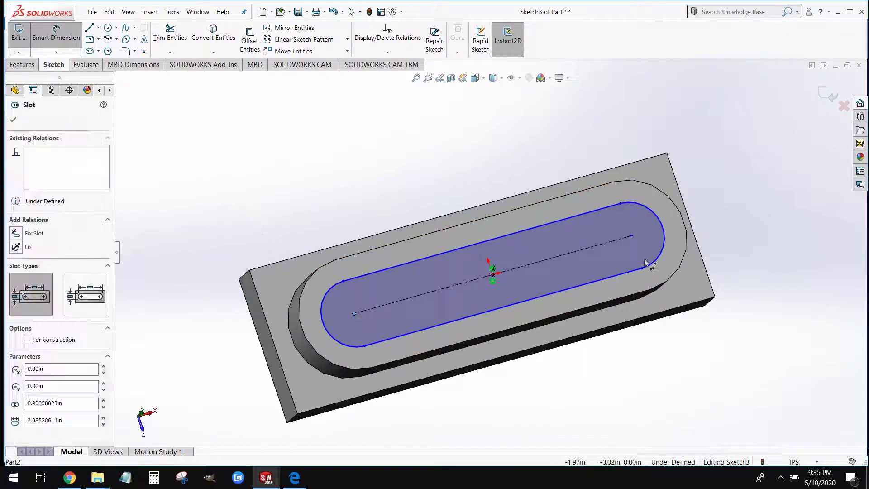
click(664, 248)
click(633, 238)
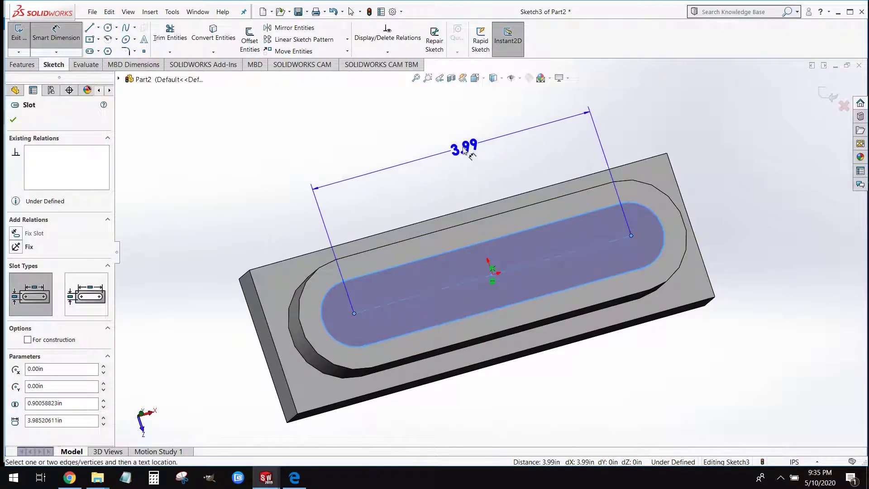
click(466, 145)
text(4)
key(Return)
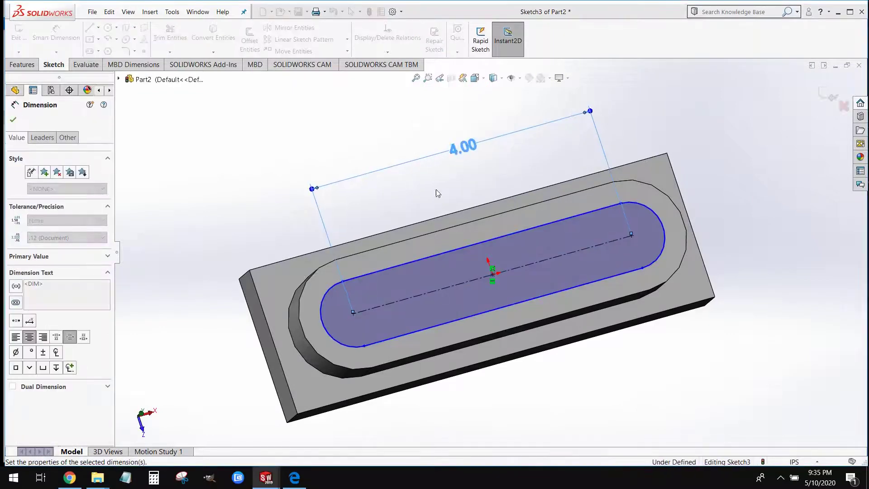
key(Escape)
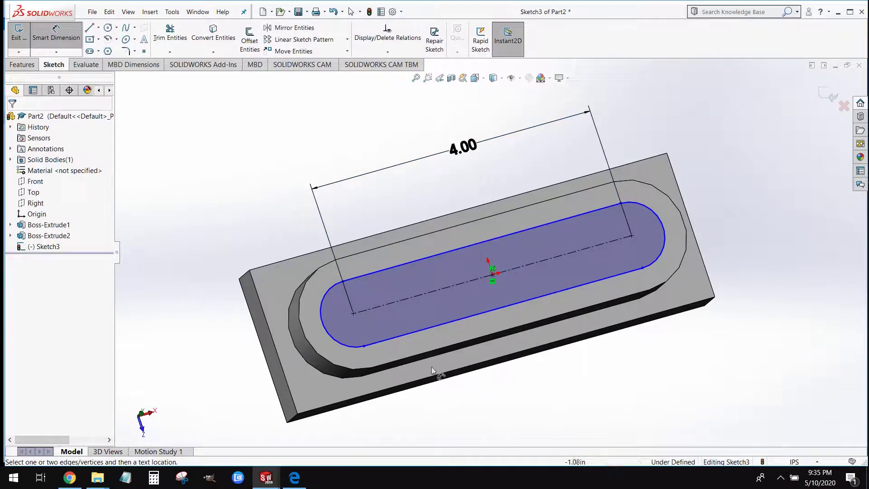
Step: Dimension the slot's end arc radius to 0.50
middle_drag(437, 423, 431, 386)
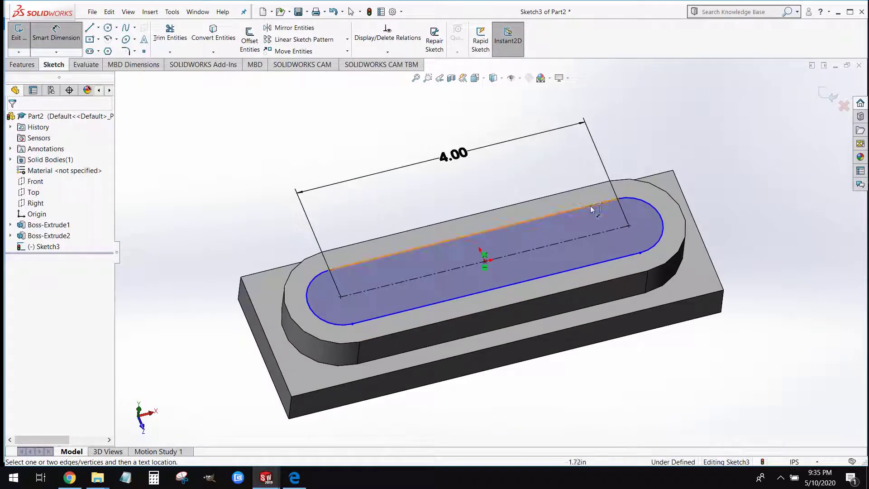
click(309, 285)
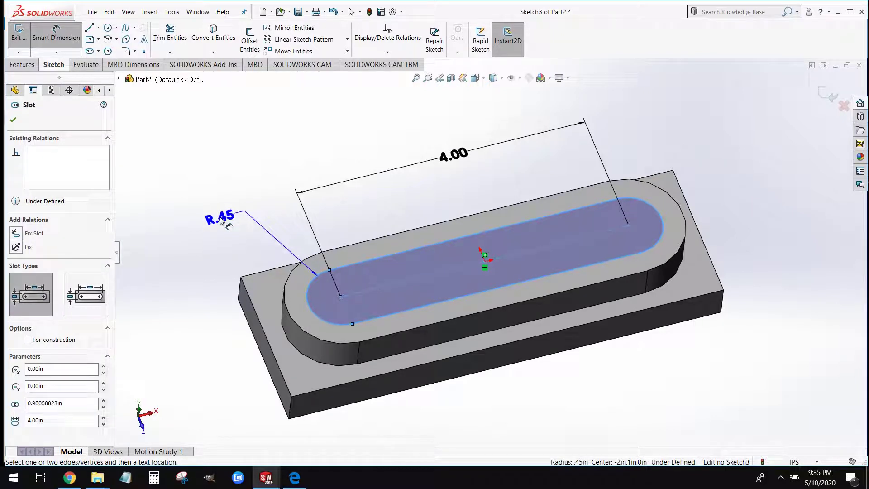
click(220, 219)
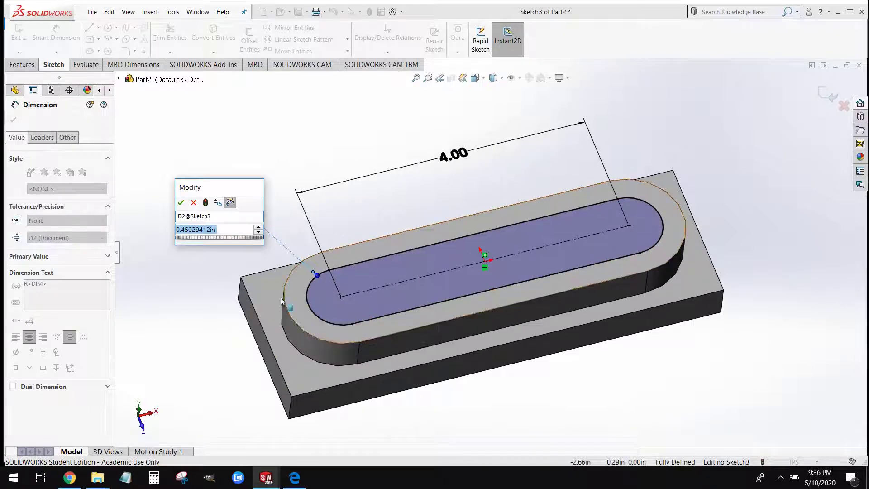
text(.5)
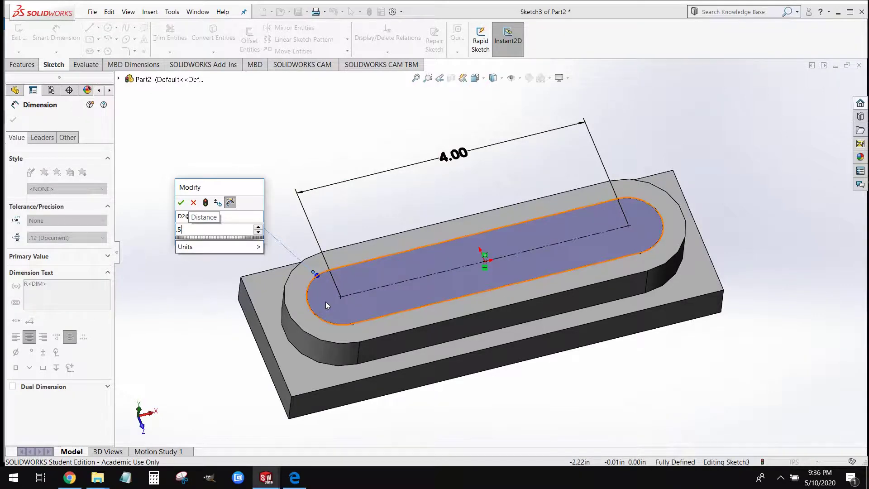
click(182, 205)
click(207, 301)
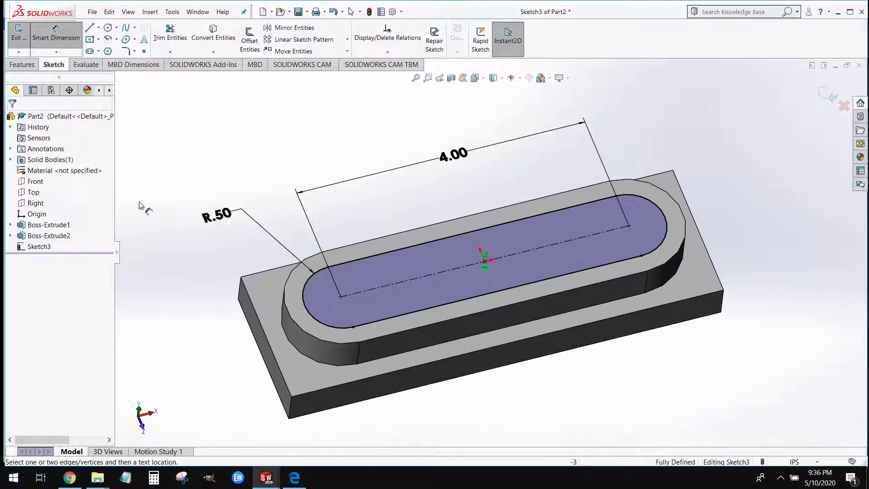
Step: Cut the slot sketch 0.50 in blind into the boss and inspect the resulting pocket
click(22, 64)
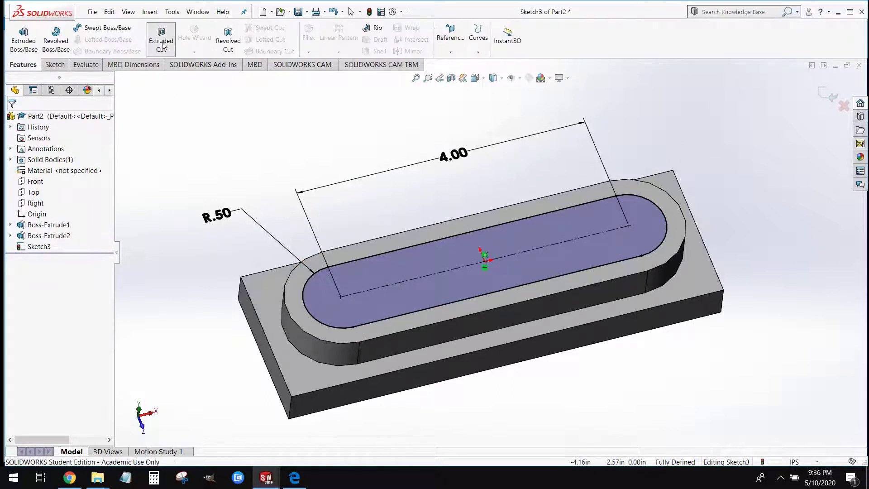
click(163, 45)
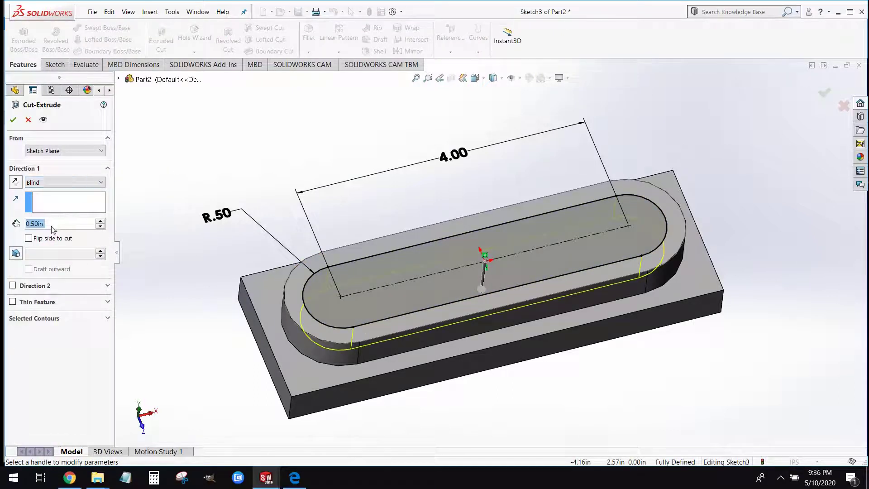
click(12, 119)
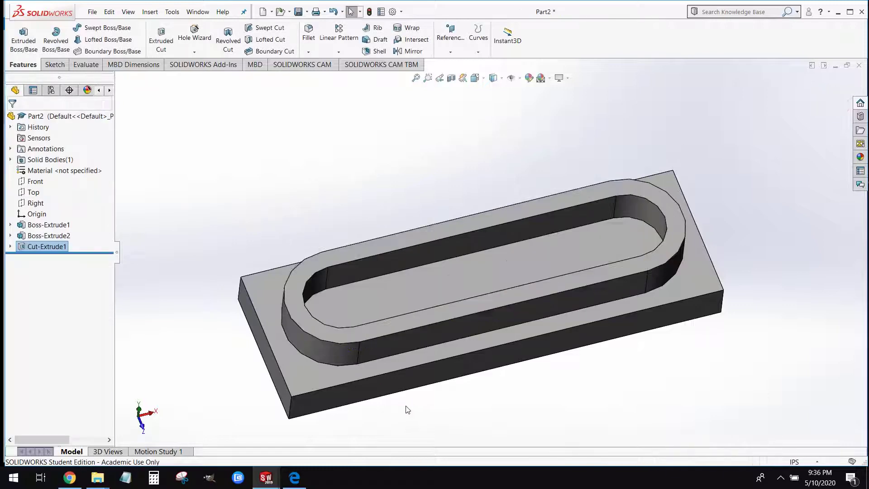
middle_drag(406, 409, 396, 354)
click(396, 353)
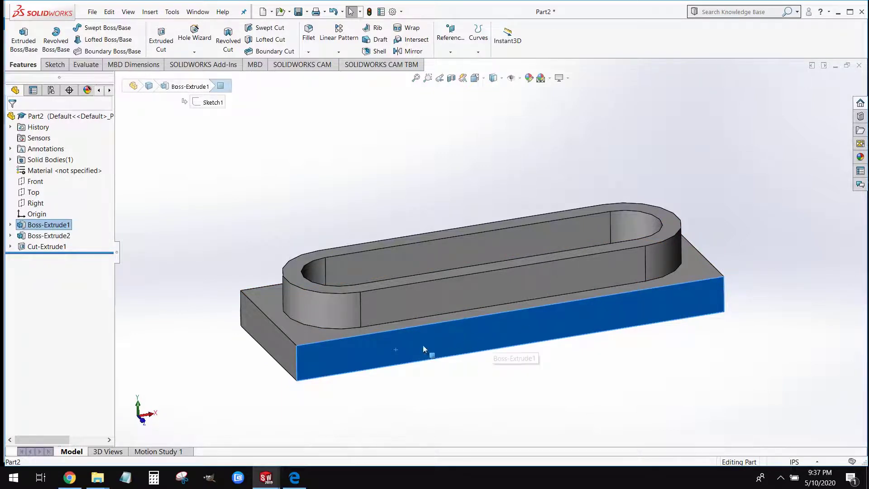
middle_drag(410, 332, 409, 374)
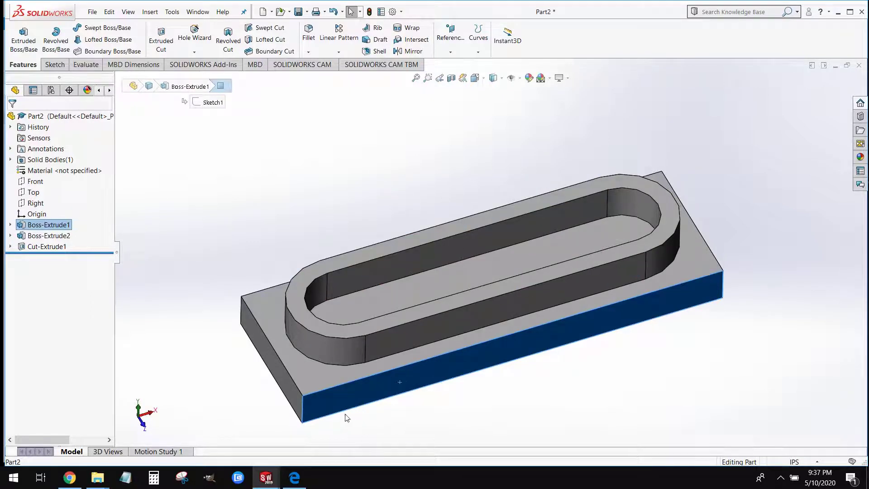
Step: Show the SOLIDWORKS CAM operation tree and accept rebuilding the CAM data
click(310, 65)
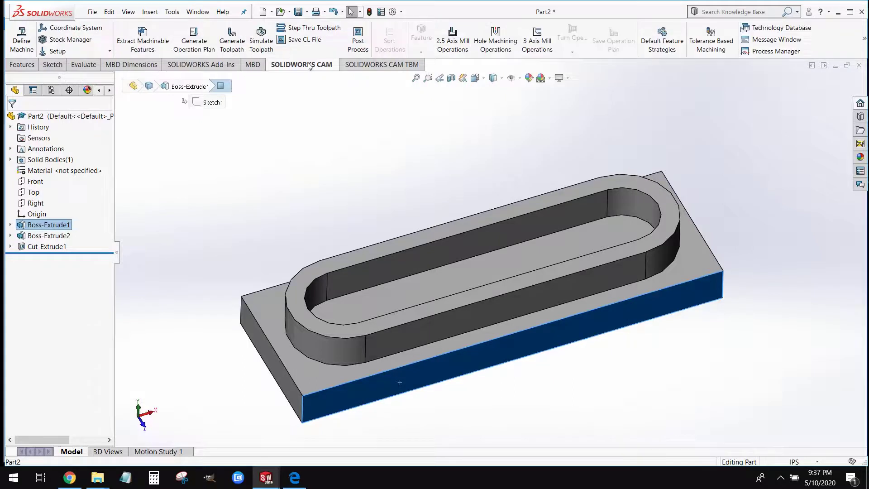
click(110, 90)
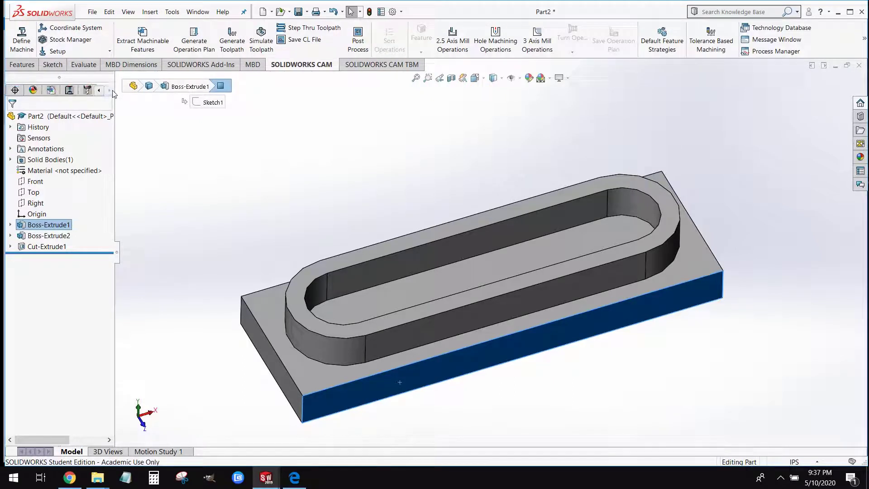
click(70, 91)
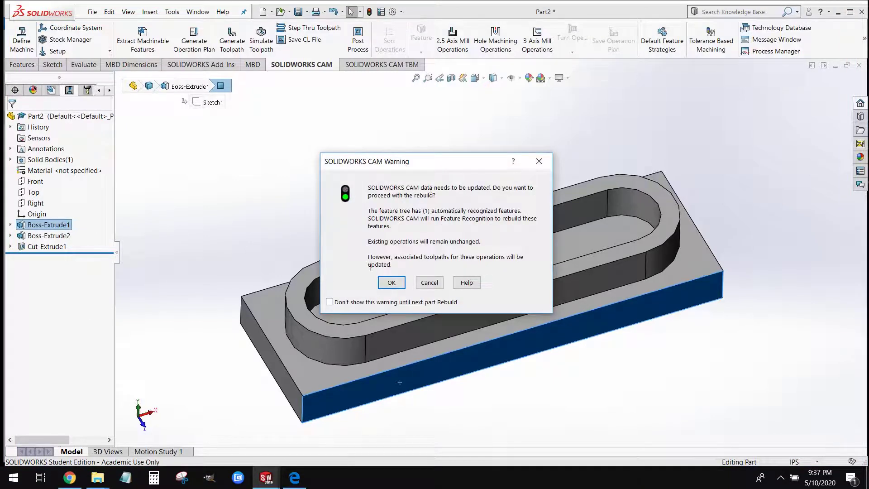
click(391, 283)
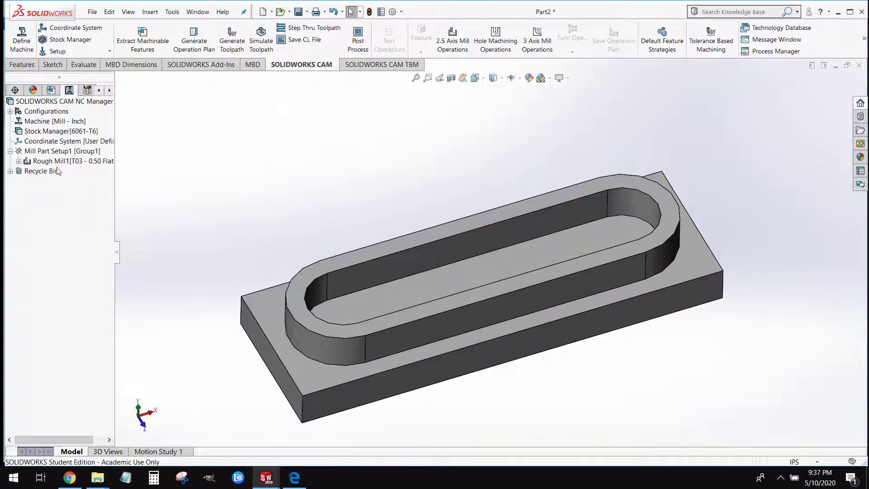
Step: Extract machinable features and review Open Pocket1 and Obround Pocket1 on the model
mouse_move(143, 41)
click(143, 48)
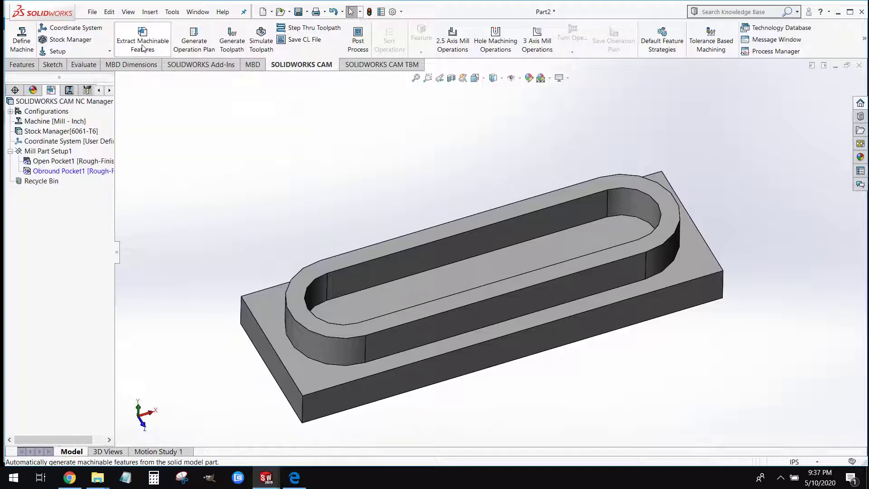
click(68, 162)
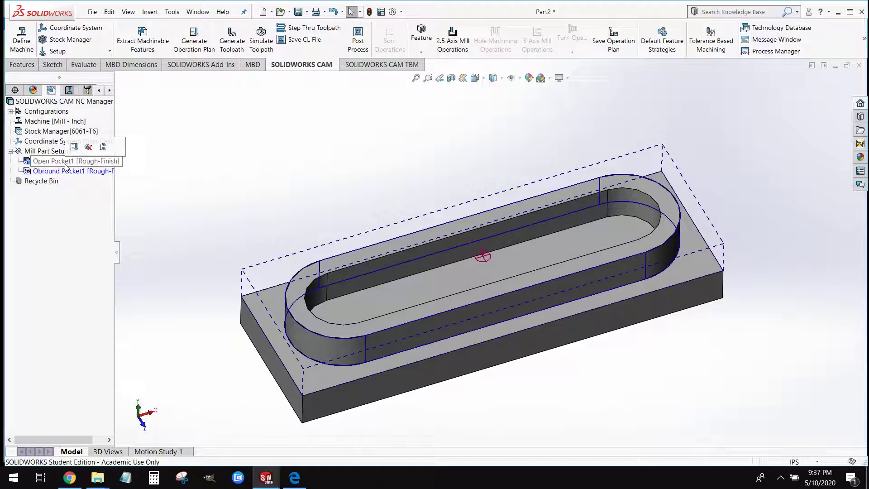
click(69, 172)
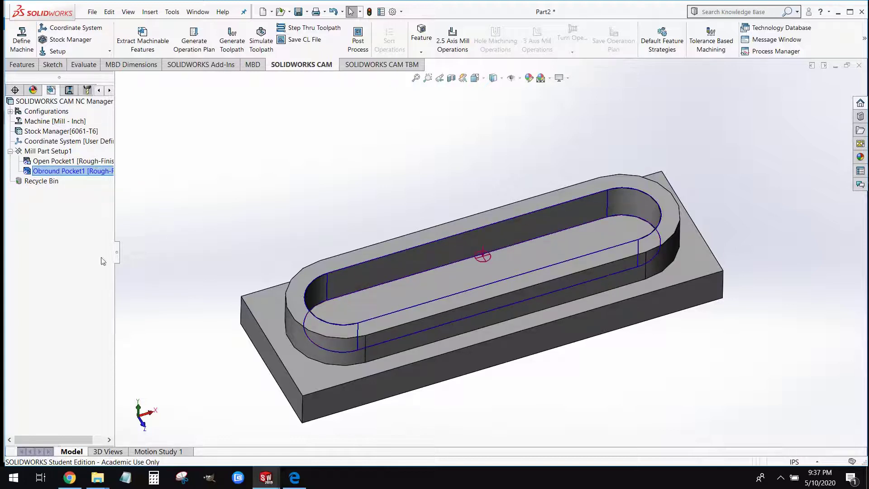
Step: Generate and update the operation plan, then preview Rough Mill1, Rough Mill2 and Contour Mill2
click(183, 51)
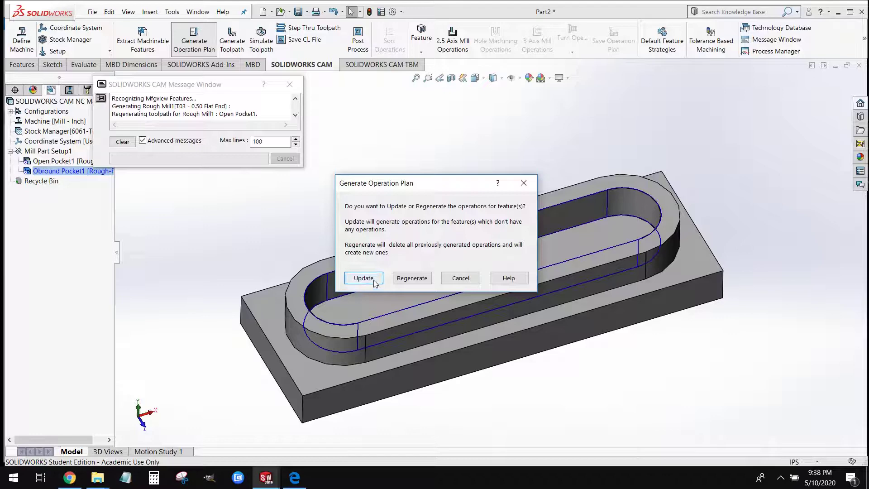
click(362, 279)
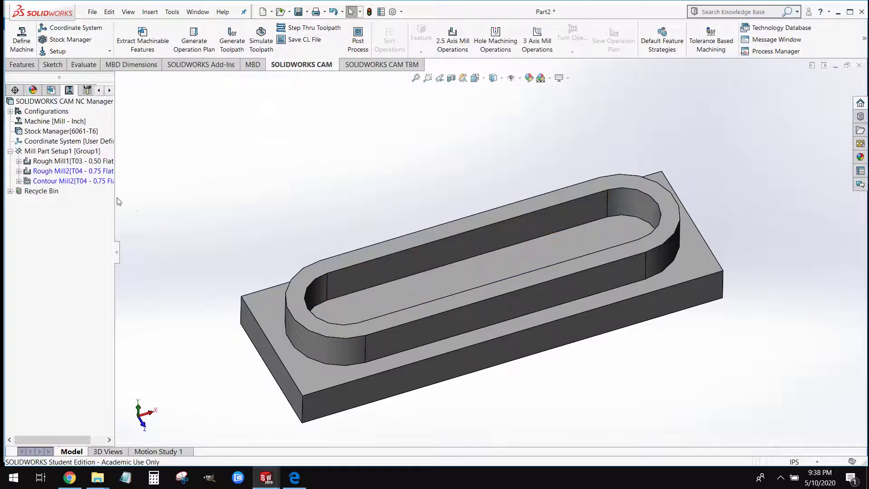
click(87, 164)
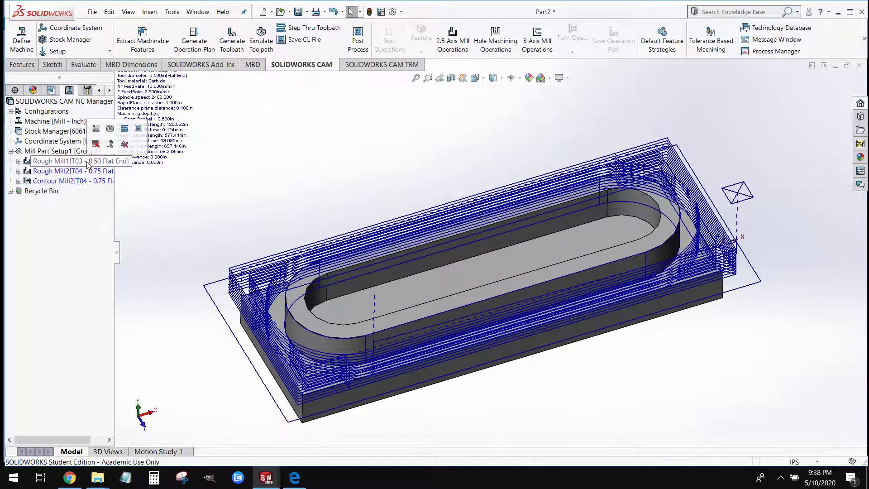
click(61, 164)
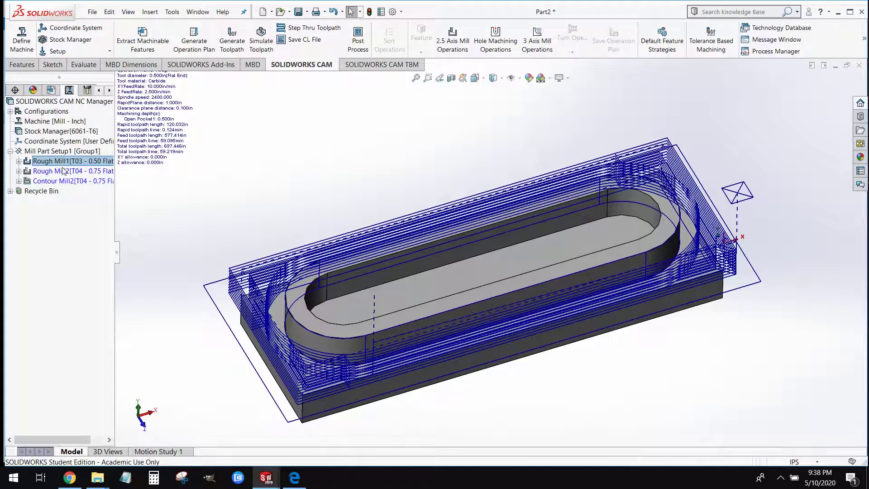
click(63, 171)
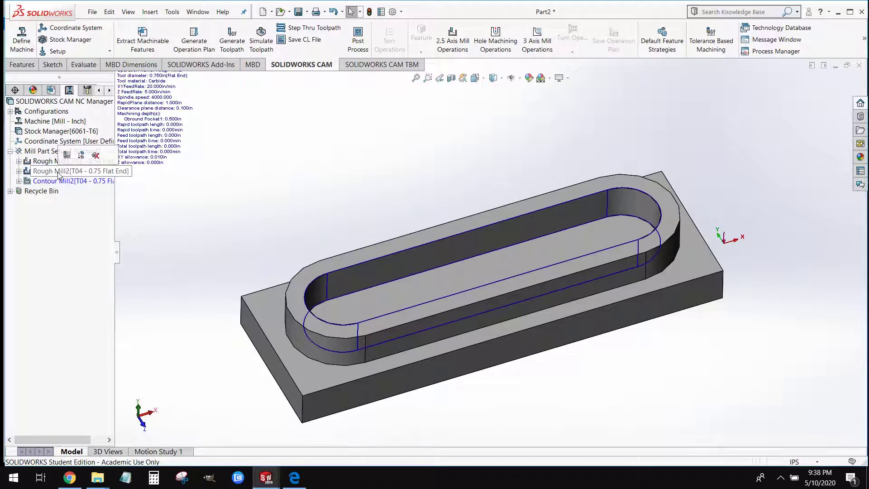
click(61, 182)
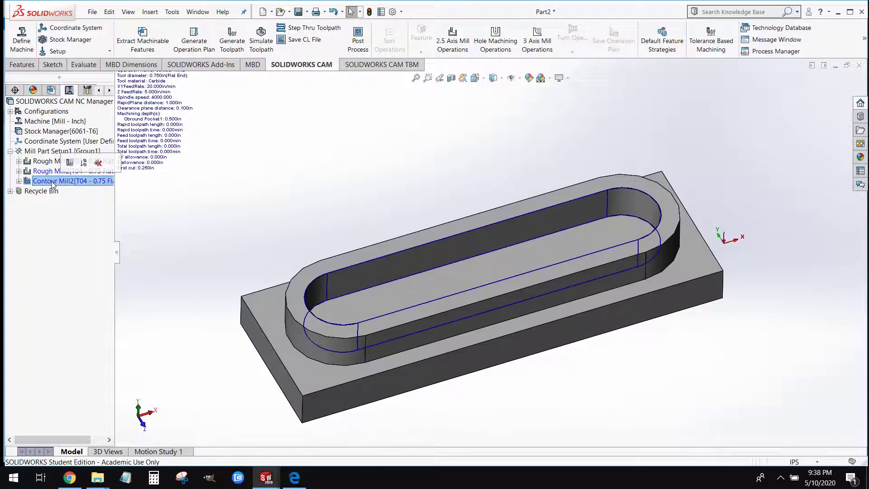
Step: Delete the Contour Mill2 operation, keeping Rough Mill1 and Rough Mill2
right_click(52, 185)
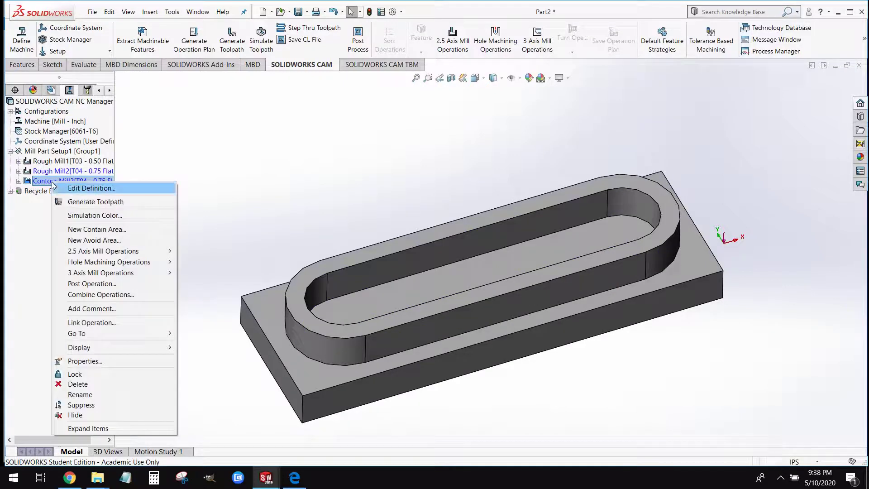
click(81, 384)
click(475, 267)
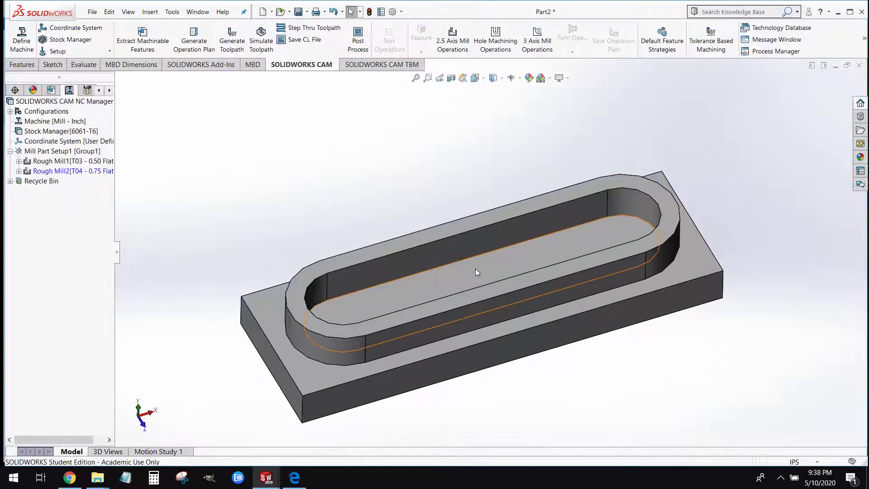
click(55, 171)
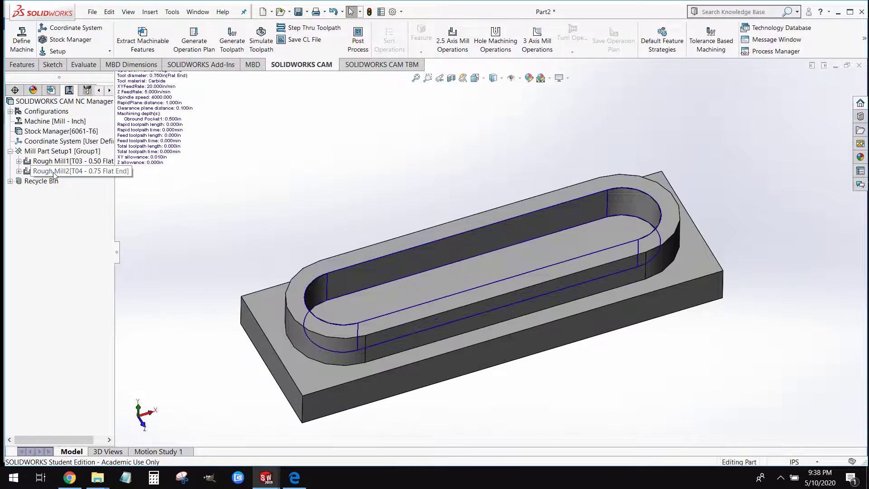
right_click(54, 174)
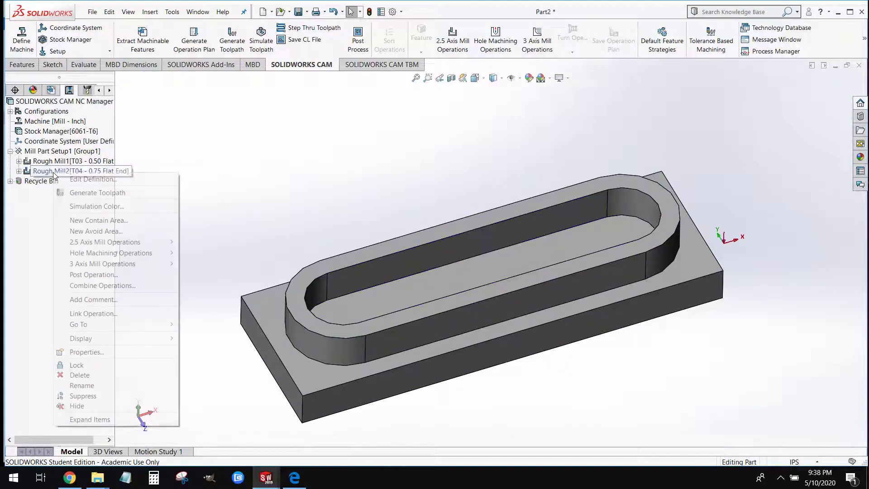
Step: Give Rough Mill2 the 1/2 EM CRB 2FL 1 LOC flat end mill and its matching holder
click(82, 180)
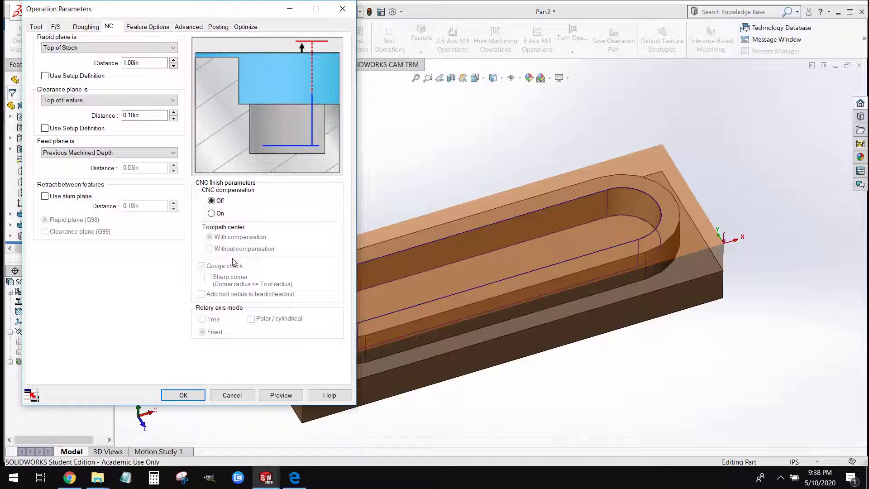
click(35, 31)
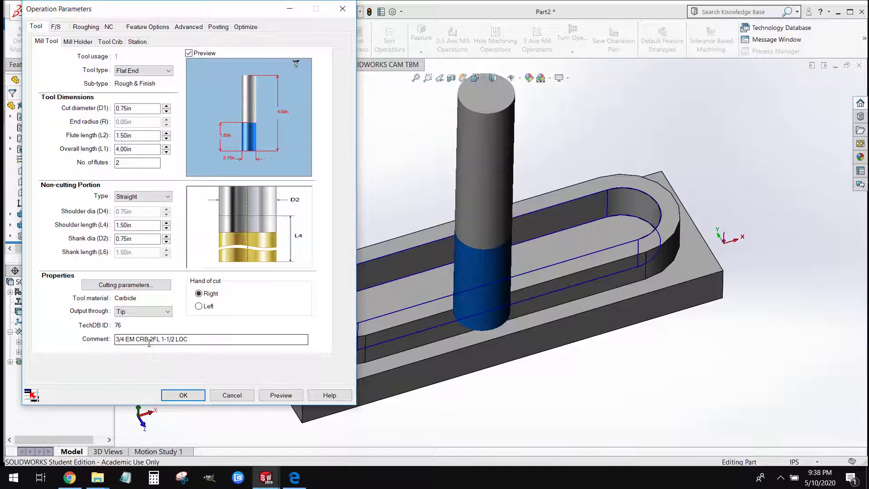
click(110, 42)
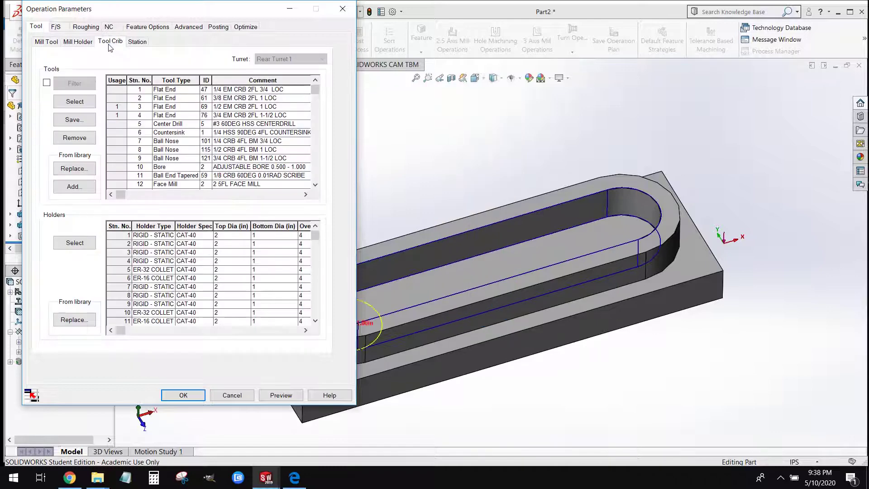
click(225, 109)
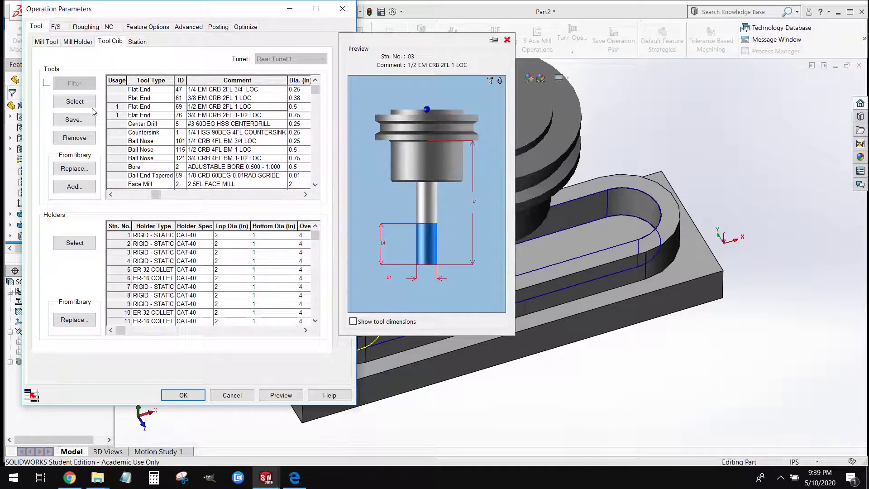
click(65, 103)
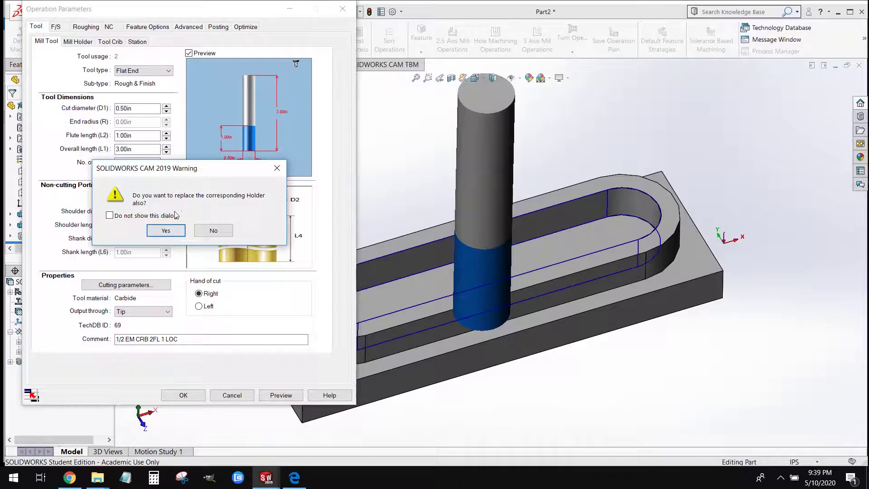
click(166, 232)
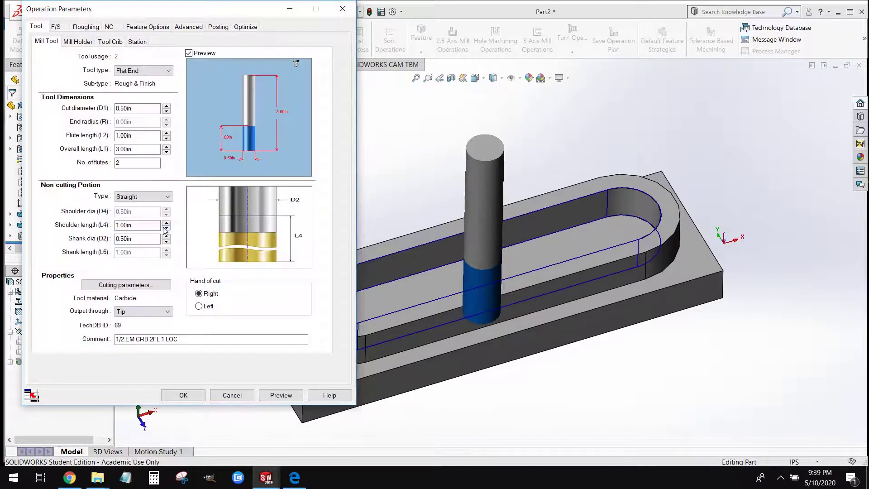
click(145, 226)
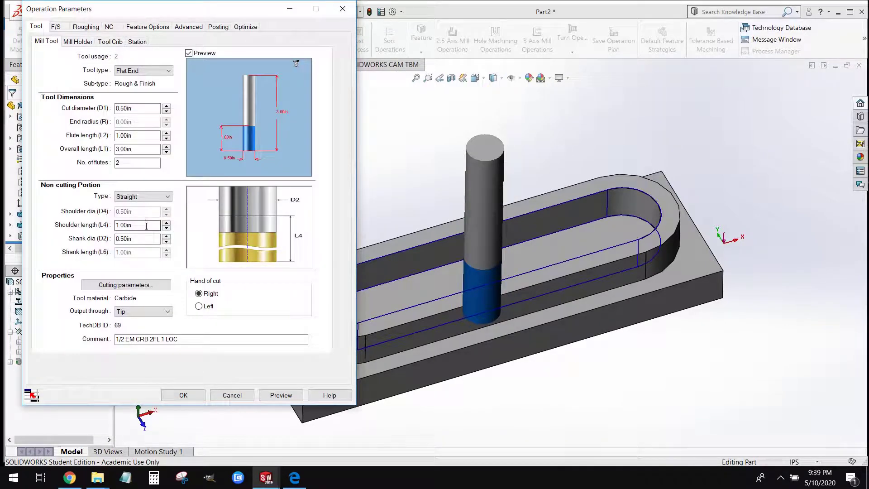
Step: Have Rough Mill2's operation define its feeds: 2400 rpm spindle speed and 10 in/min XY feedrate
click(58, 29)
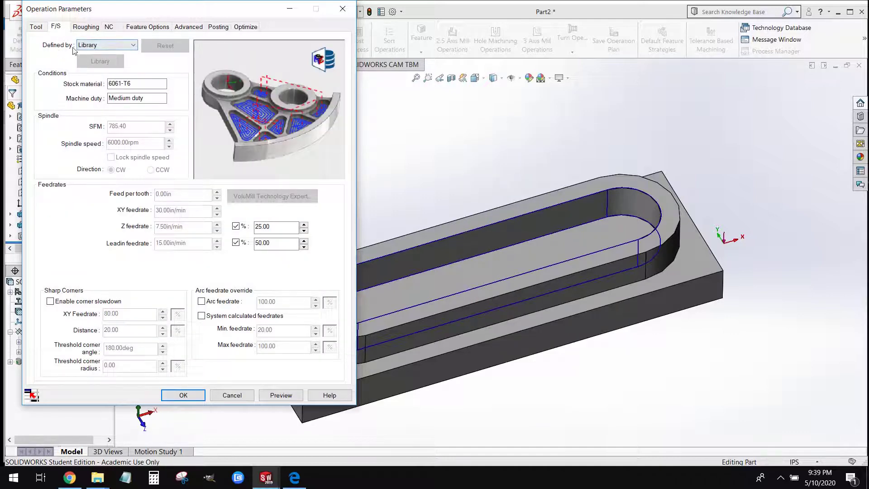
click(93, 47)
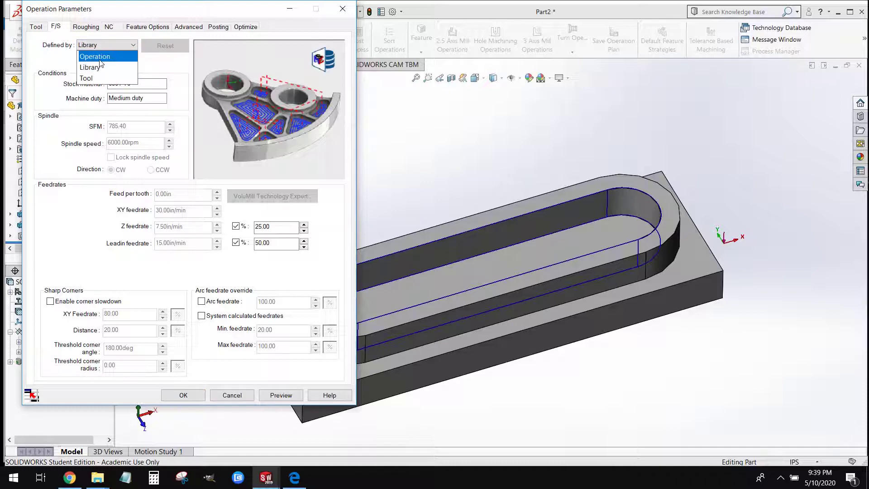
click(100, 59)
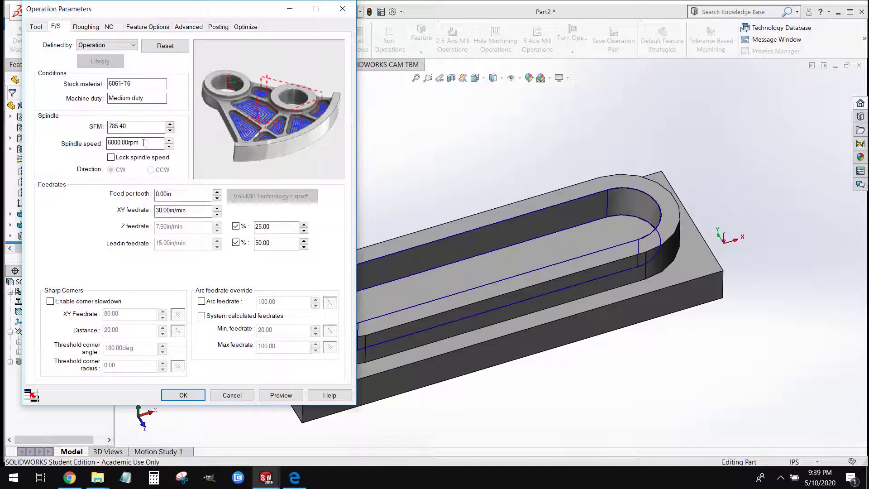
drag(143, 143, 100, 142)
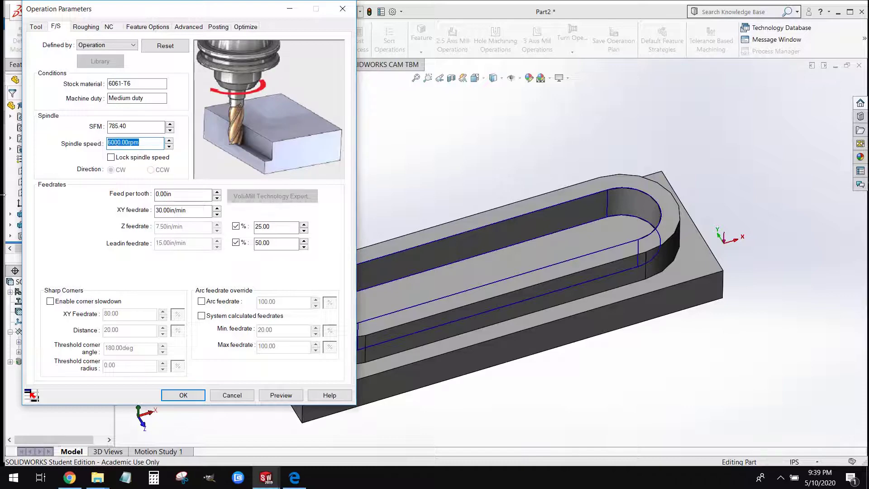
click(294, 478)
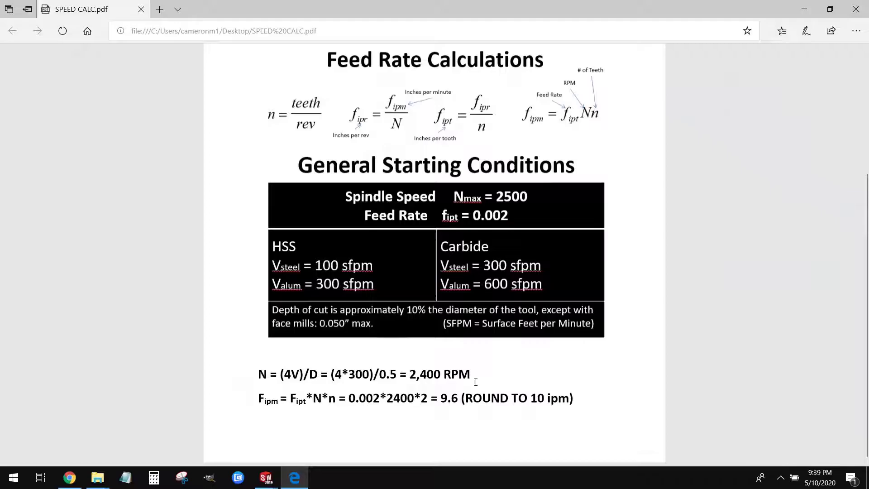
click(294, 477)
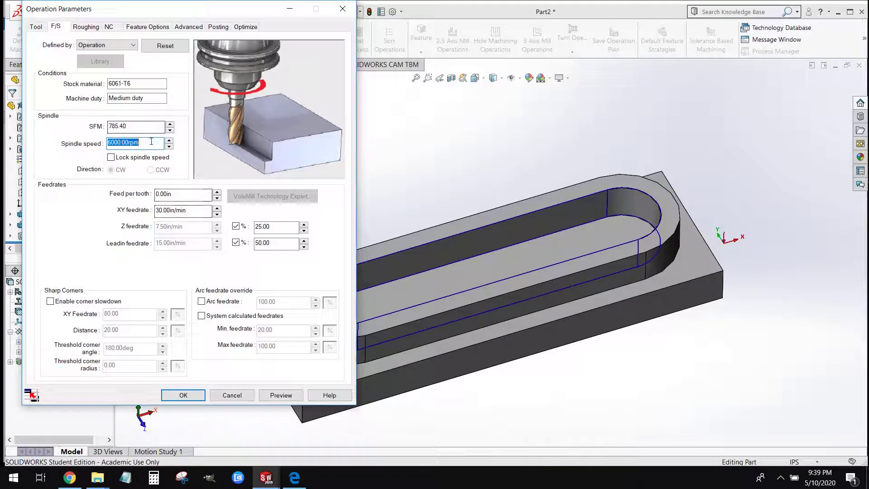
text(2400)
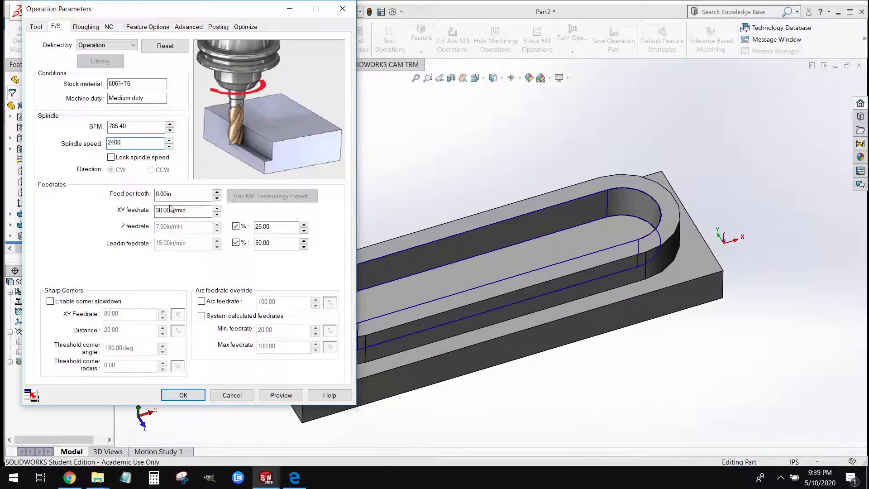
drag(191, 210, 144, 211)
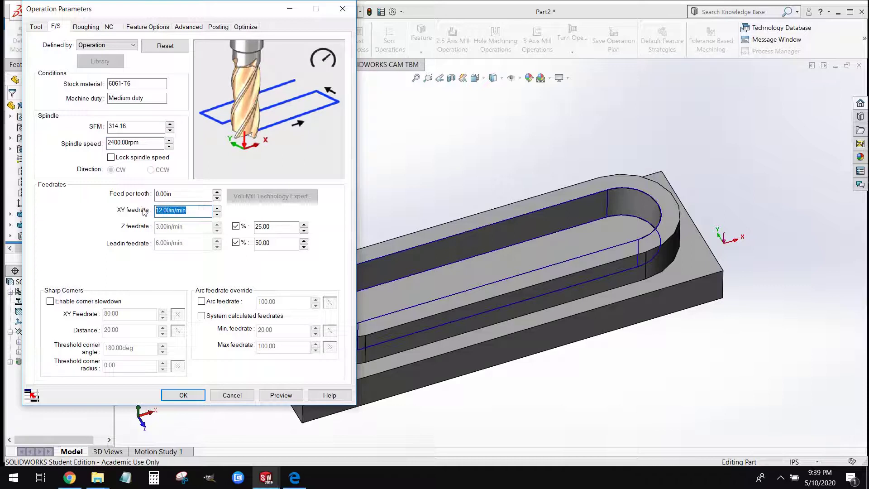
text(10)
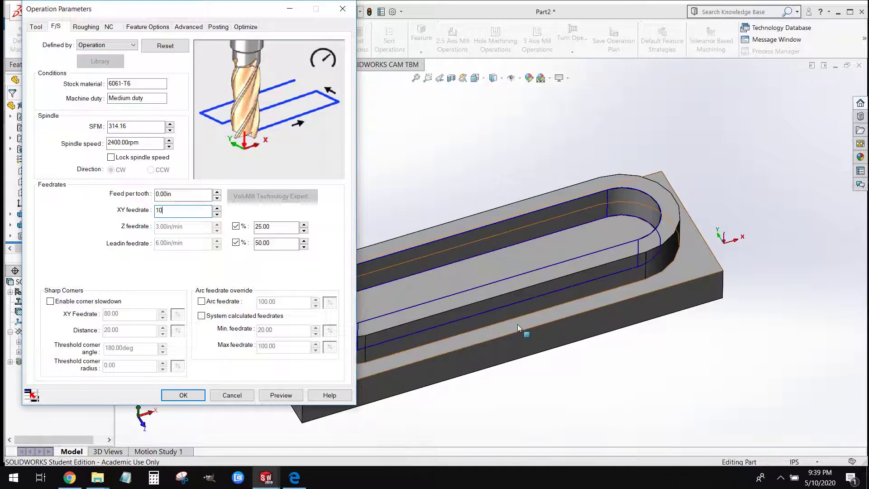
Step: Set Rough Mill2's roughing side allowance to 0 and absolute cut amounts to 0.05 in
click(86, 27)
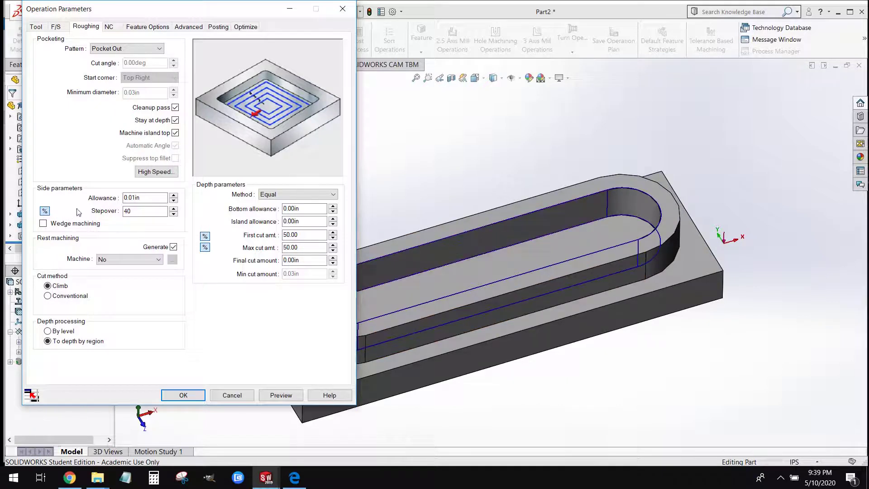
drag(141, 197, 121, 197)
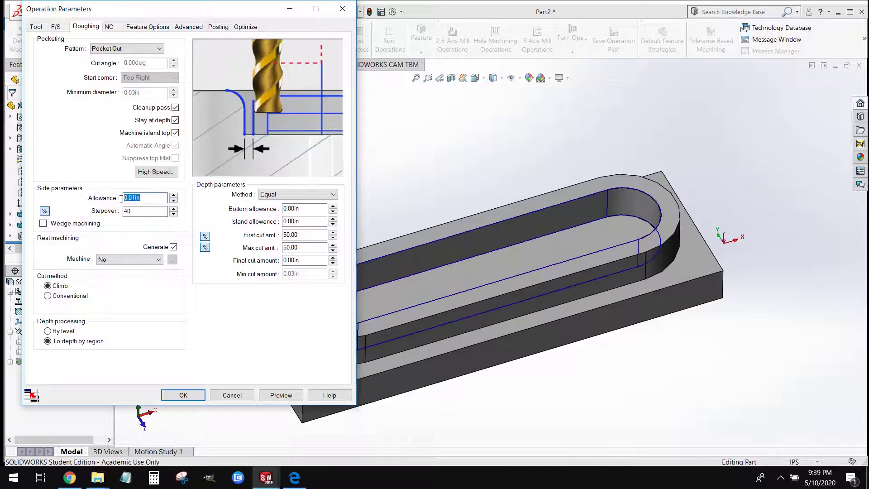
text(0)
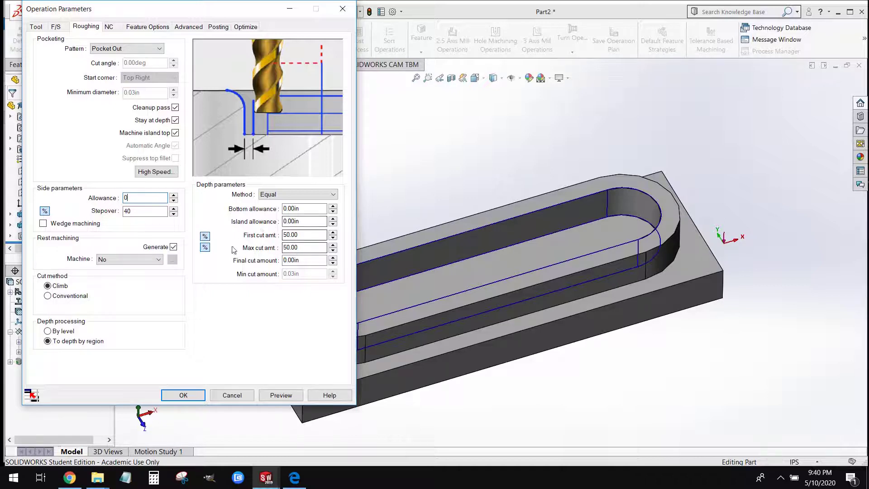
click(204, 236)
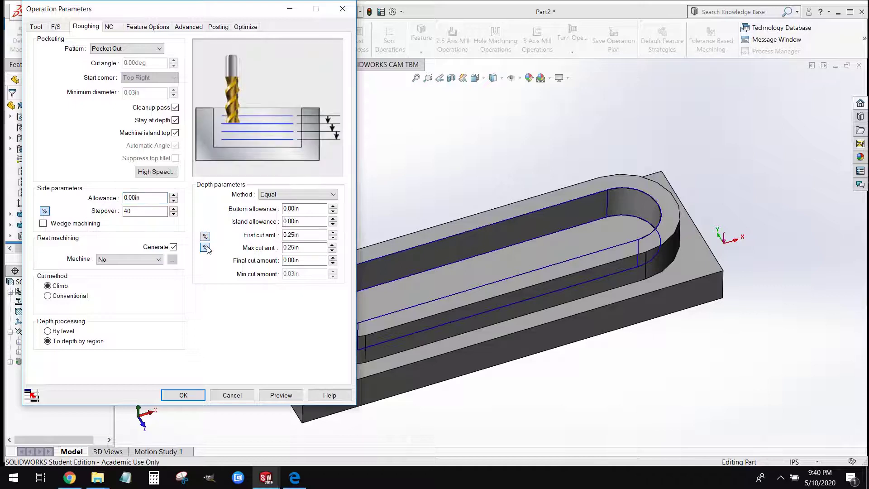
drag(300, 235, 265, 236)
text(0)
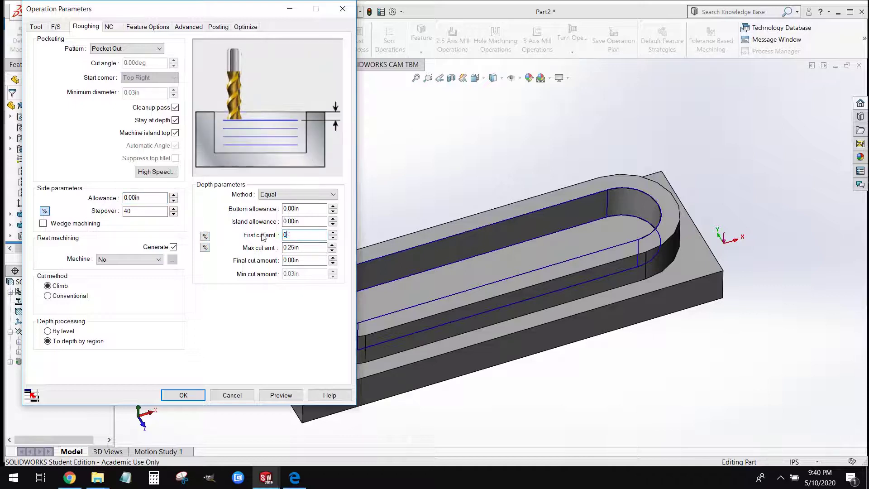
text(.05)
key(Tab)
text(0)
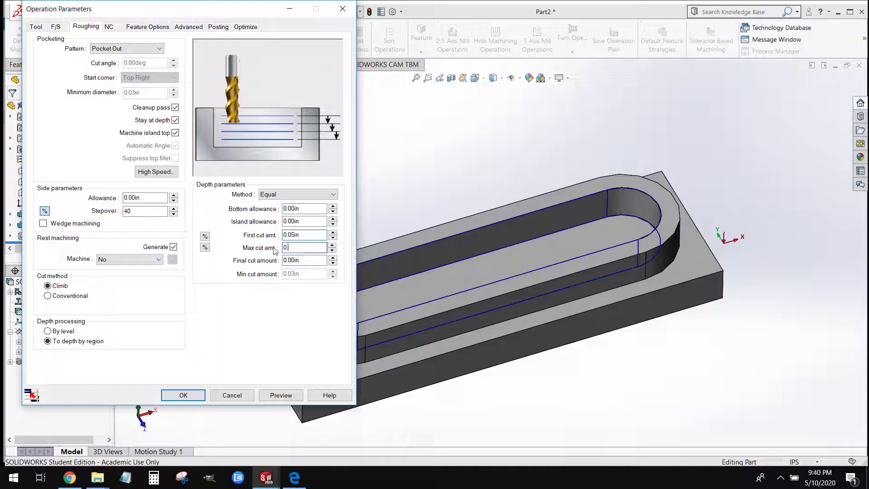
text(.05)
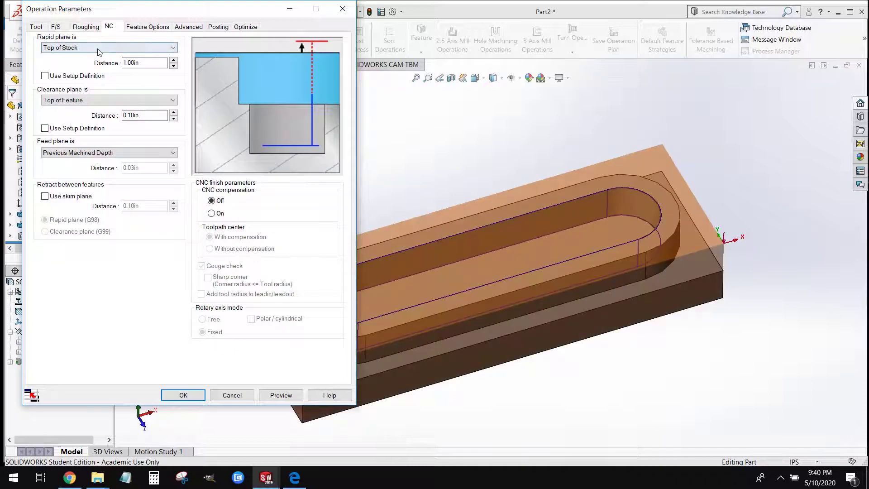
Step: Set the clearance plane to Top of Stock and accept the parameters
click(83, 100)
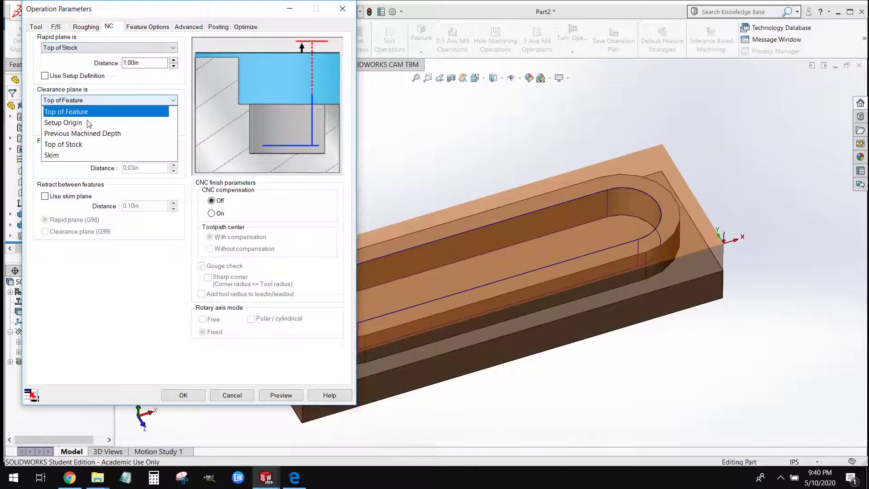
click(87, 145)
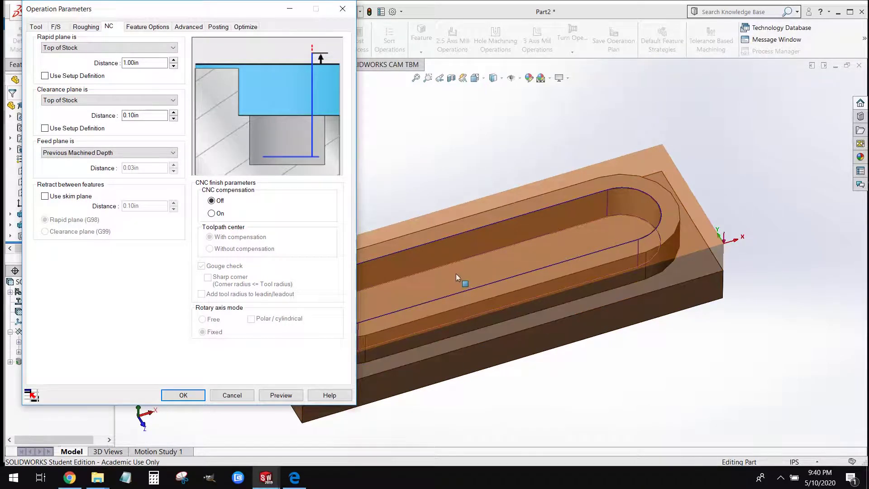
click(182, 395)
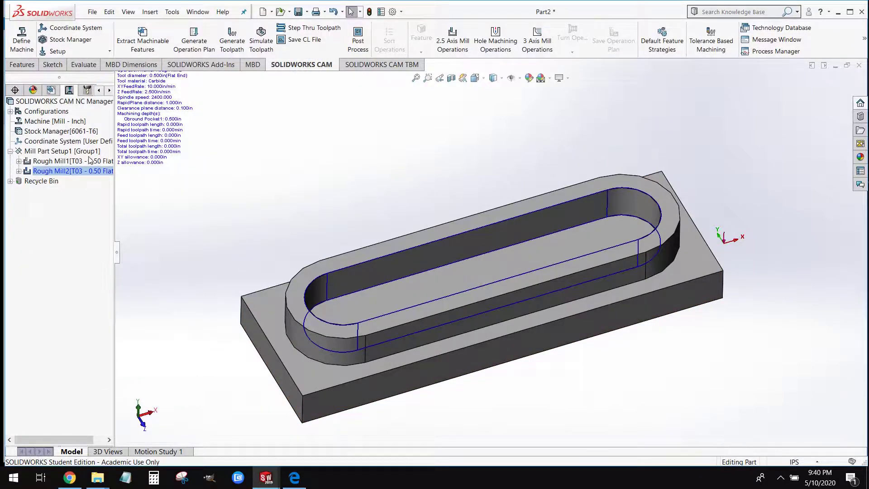
Step: Generate Rough Mill2's toolpath, then display Rough Mill1's and Rough Mill2's toolpaths with statistics
click(242, 45)
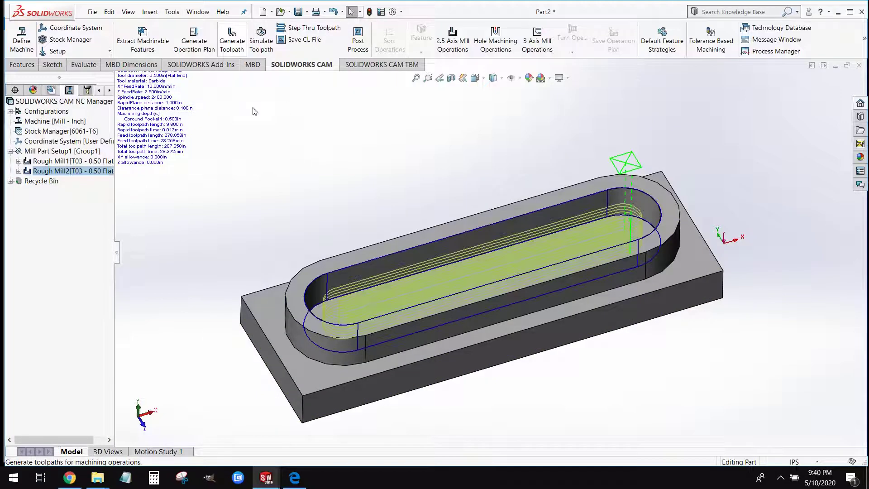
middle_drag(253, 110, 352, 301)
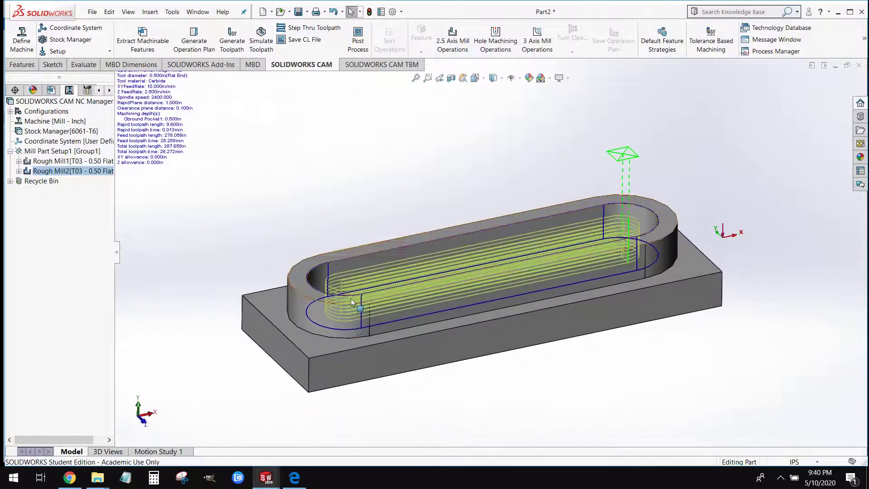
scroll(353, 302, down, 2)
scroll(341, 284, down, 2)
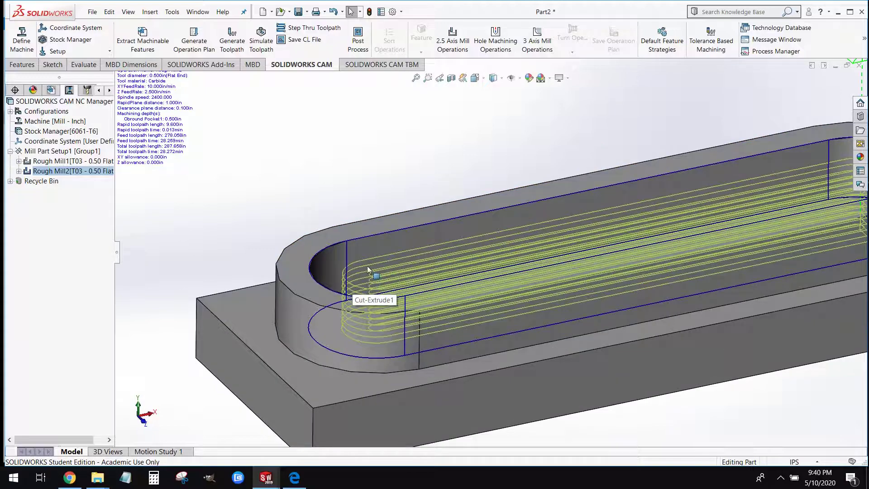
scroll(368, 266, up, 3)
click(69, 160)
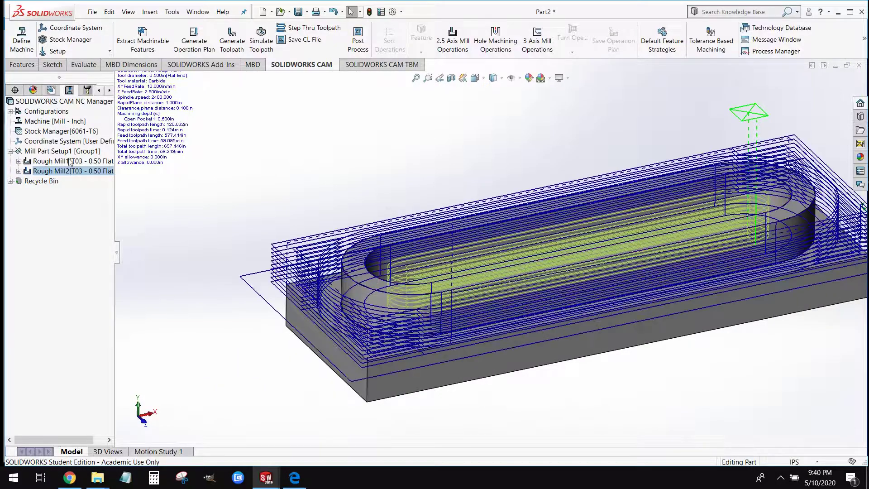
click(69, 172)
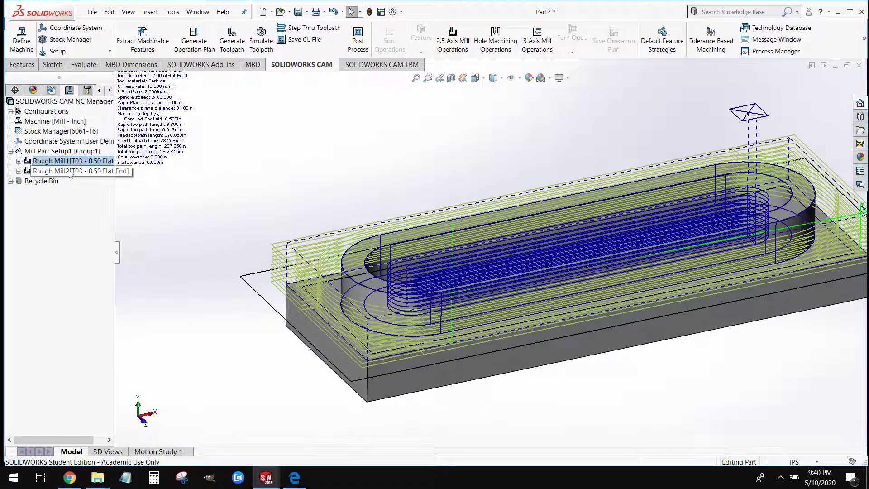
click(261, 41)
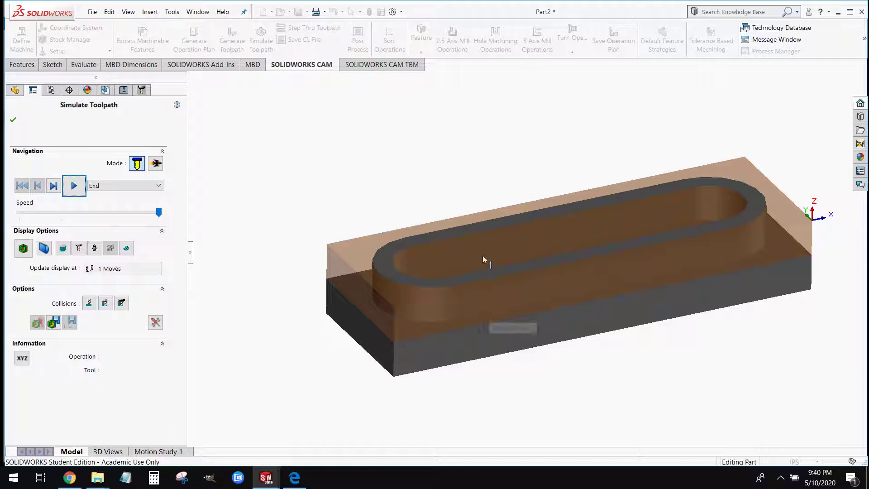
Step: Play Rough Mill2's pocket-cutting simulation, then close it to return to the CAM tree
click(74, 185)
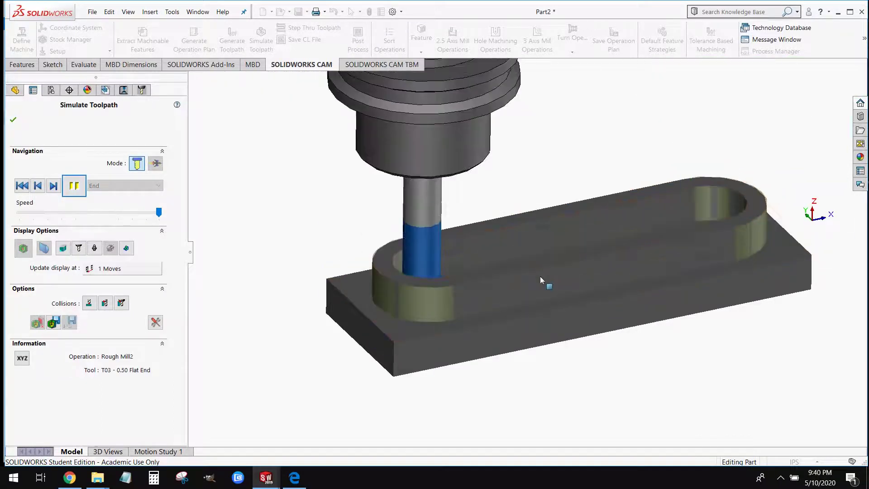
scroll(431, 257, down, 3)
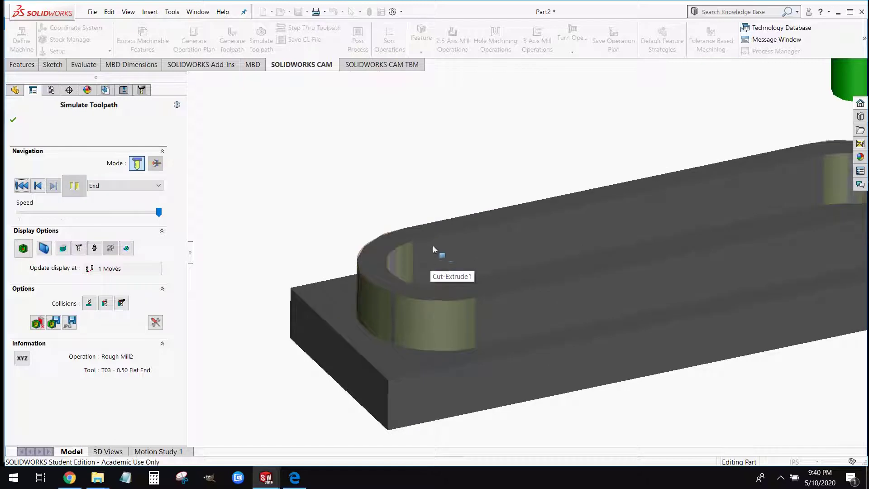
scroll(500, 386, up, 3)
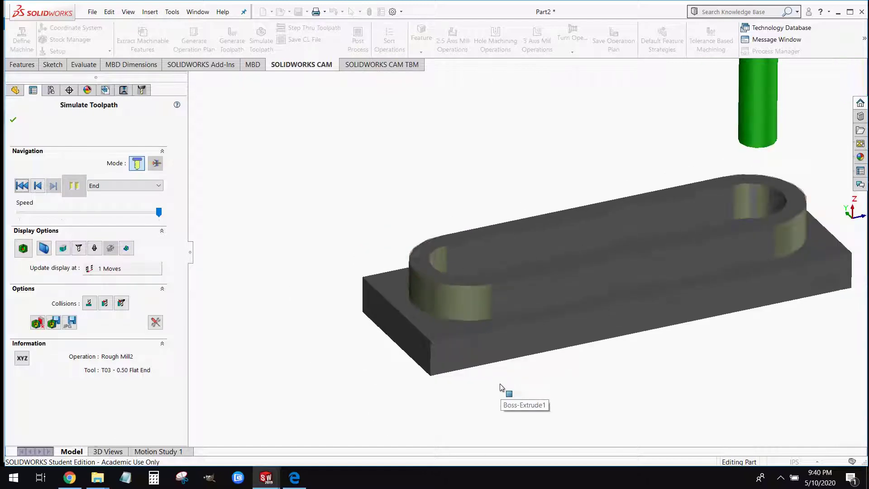
click(13, 120)
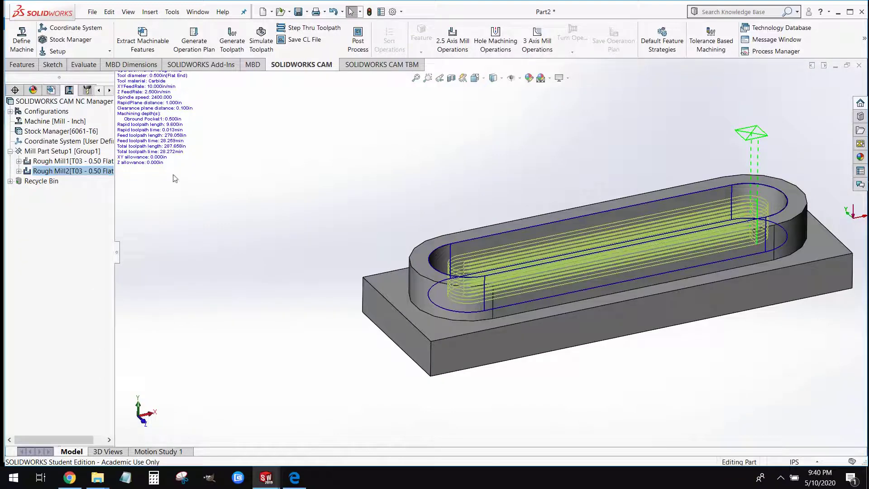
scroll(165, 148, down, 2)
scroll(164, 151, down, 2)
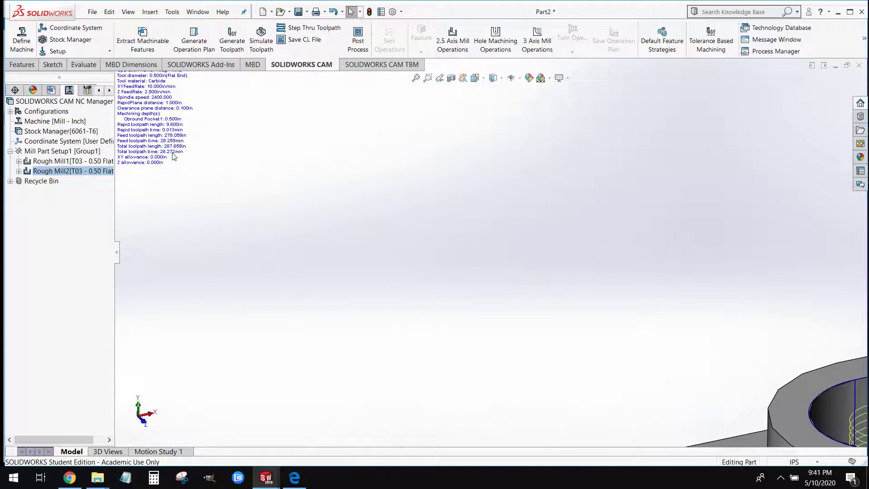
key(Up)
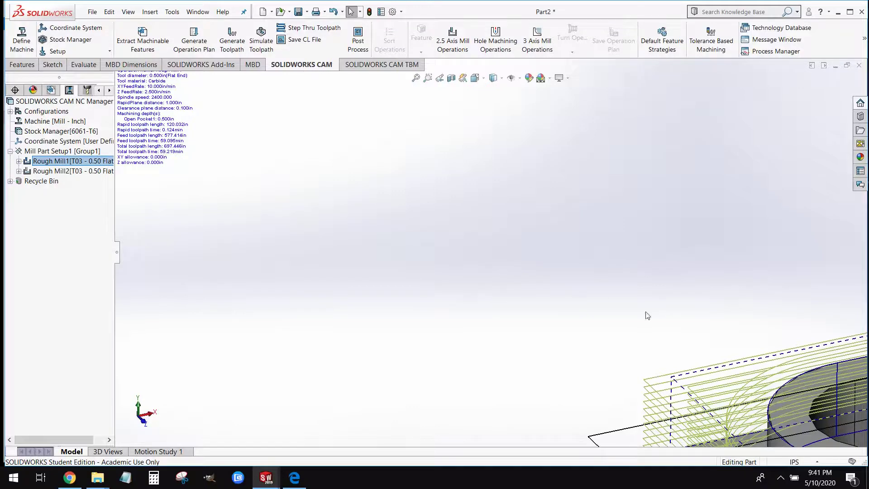
key(f)
click(75, 170)
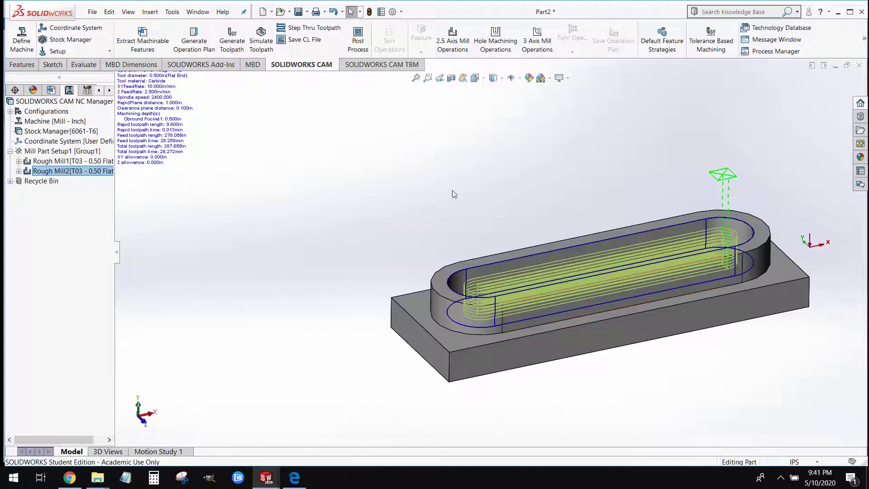
Step: Post-process the toolpaths to Part2.txt with the Text File (*.txt) type
click(358, 41)
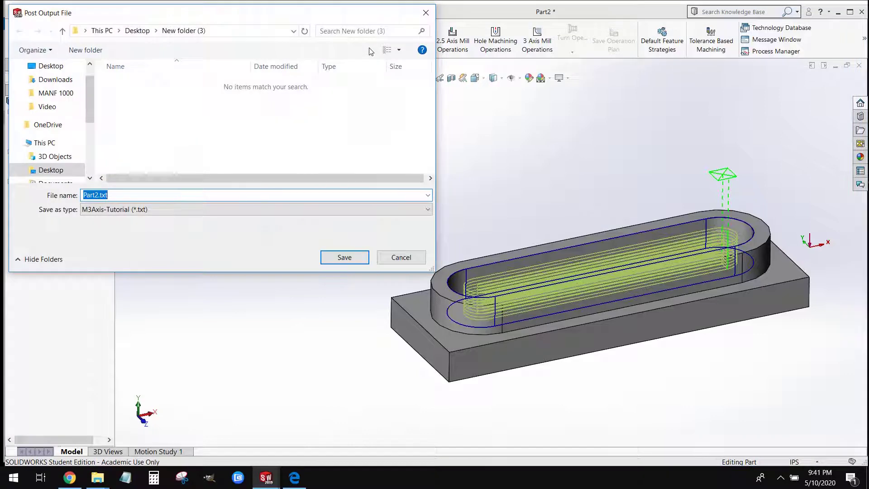
click(143, 210)
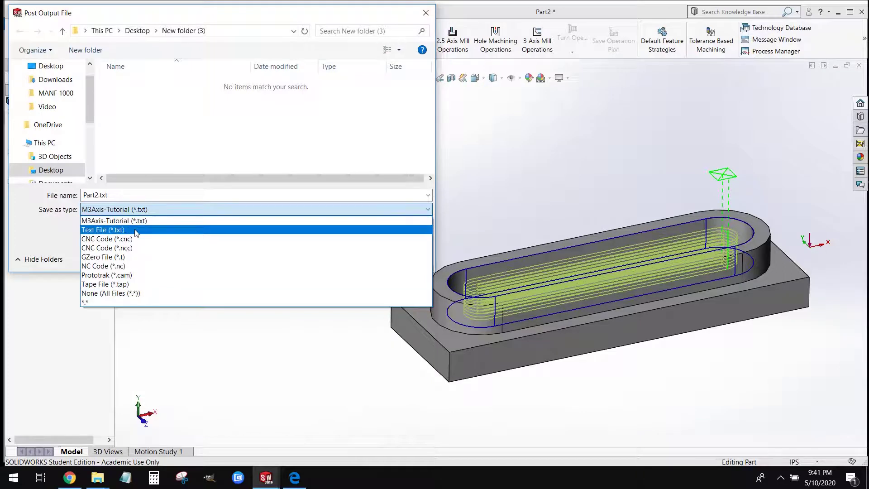
click(135, 231)
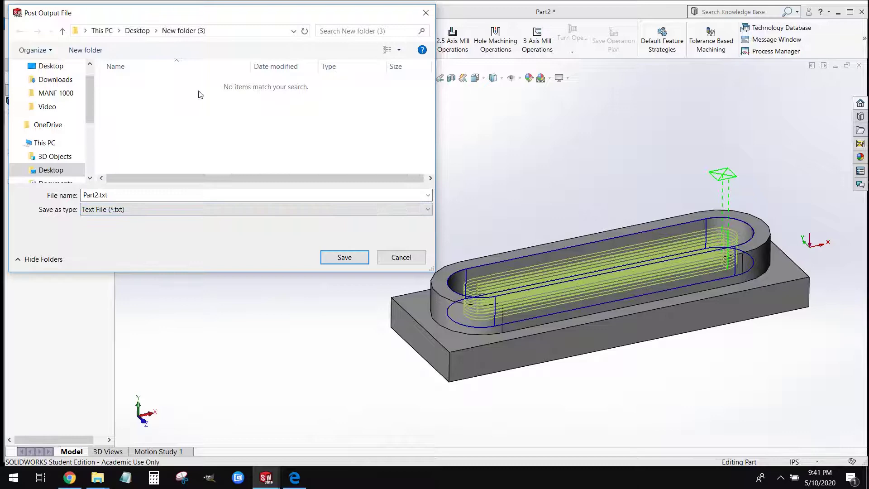
click(337, 257)
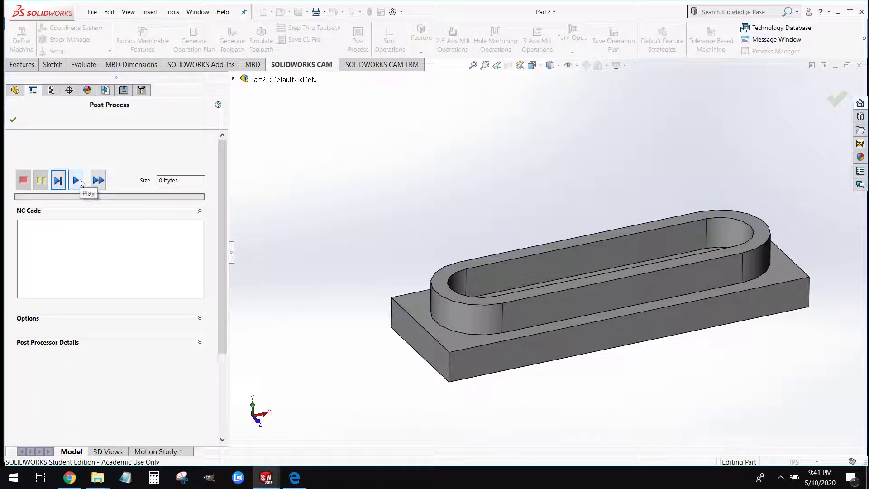
Step: Generate the 11 KB NC code, check its end mill line, and bring up the output folder
click(77, 180)
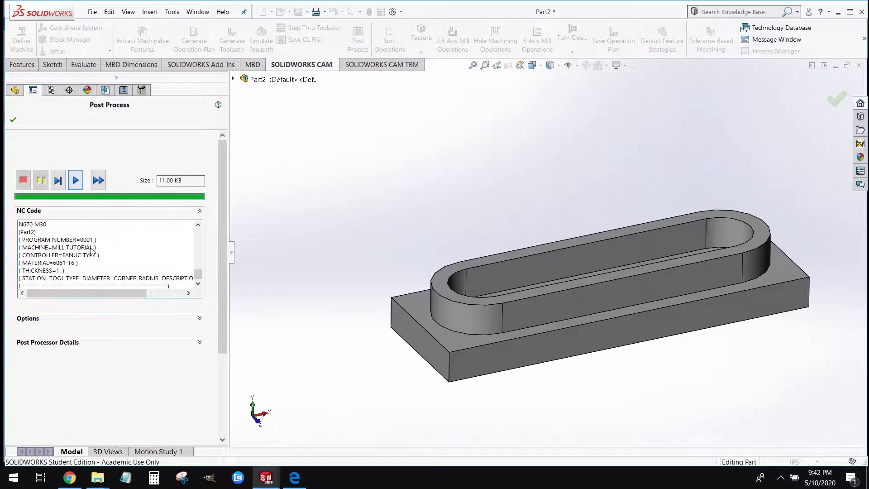
click(85, 283)
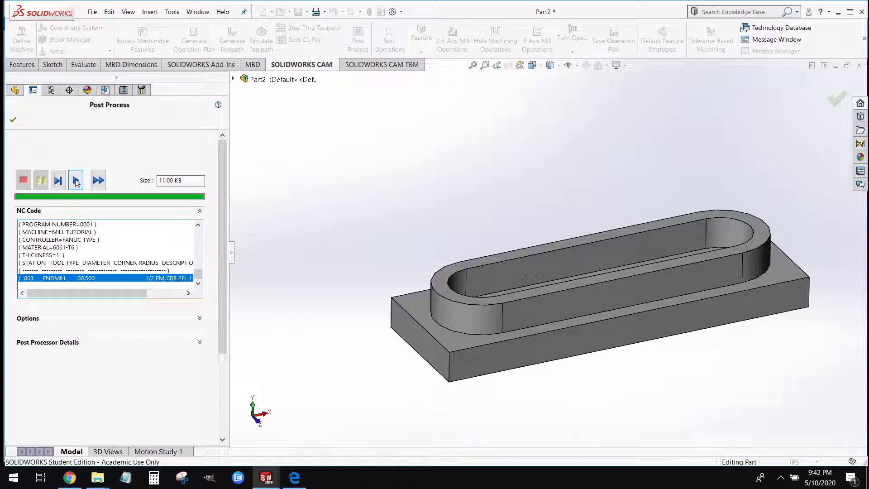
click(98, 478)
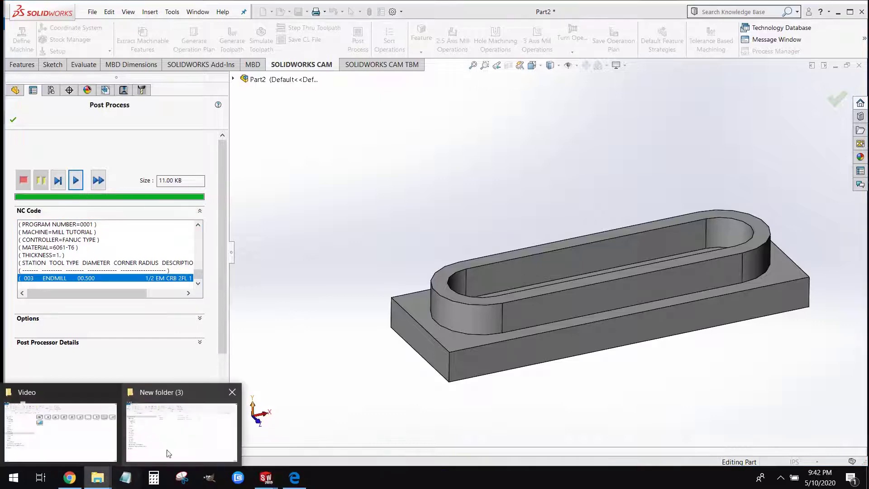
click(170, 448)
Step: Open Part2.txt in Notepad, review the G-code, and close it
double_click(277, 140)
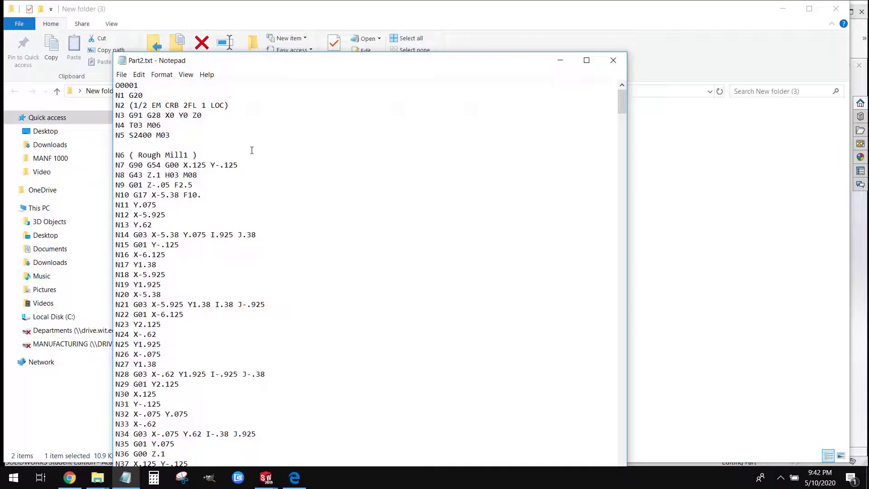
scroll(240, 138, down, 1)
scroll(240, 138, down, 3)
scroll(243, 136, down, 3)
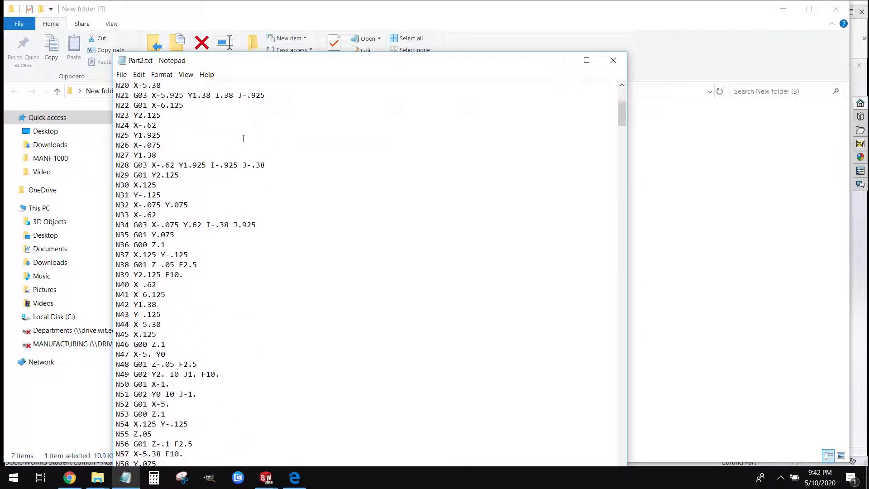
mouse_move(623, 114)
mouse_down()
mouse_move(644, 235)
mouse_move(645, 398)
mouse_up()
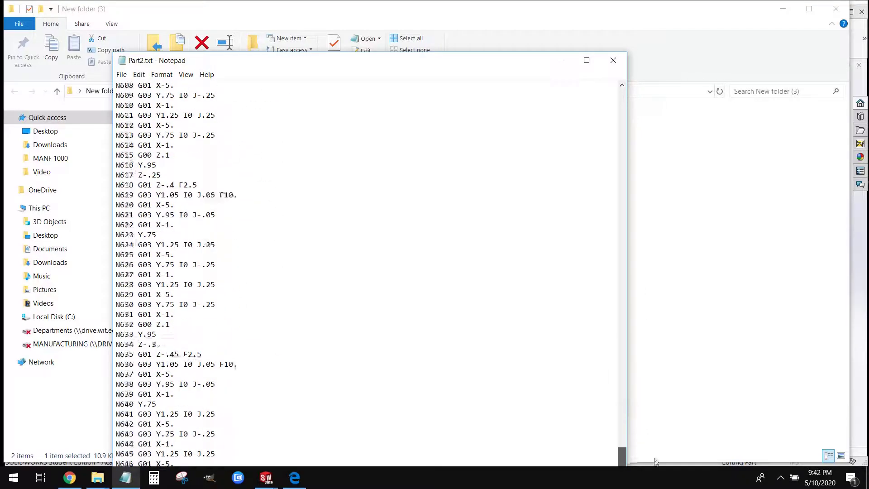
mouse_move(645, 399)
mouse_down()
mouse_move(663, 480)
mouse_move(651, 96)
mouse_up()
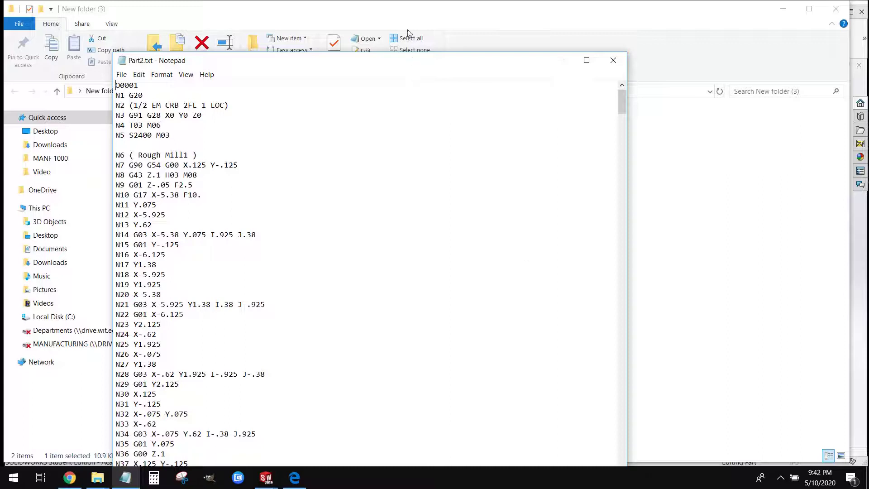
drag(412, 63, 374, 11)
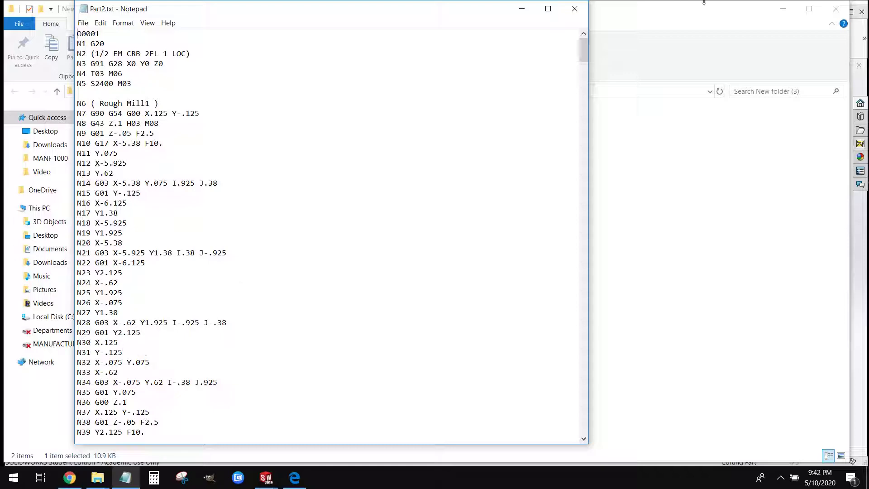
click(575, 8)
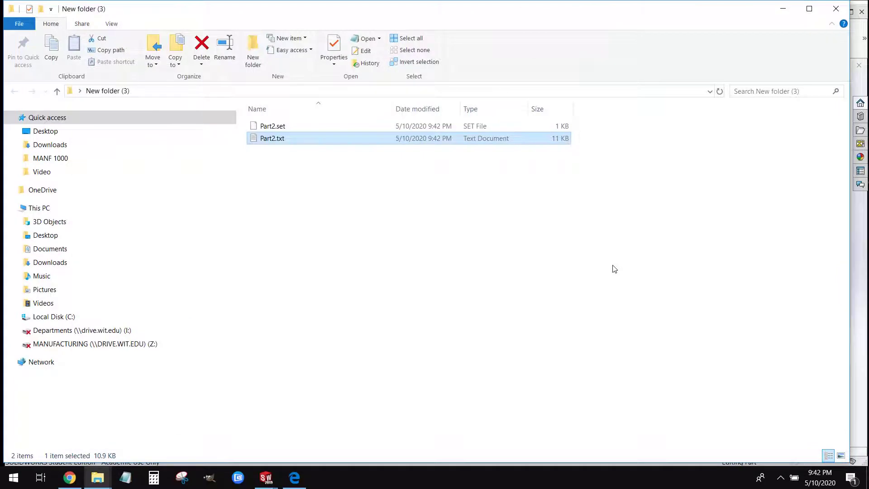
Step: Close the output folder window to return to SOLIDWORKS's Post Process panel
click(836, 8)
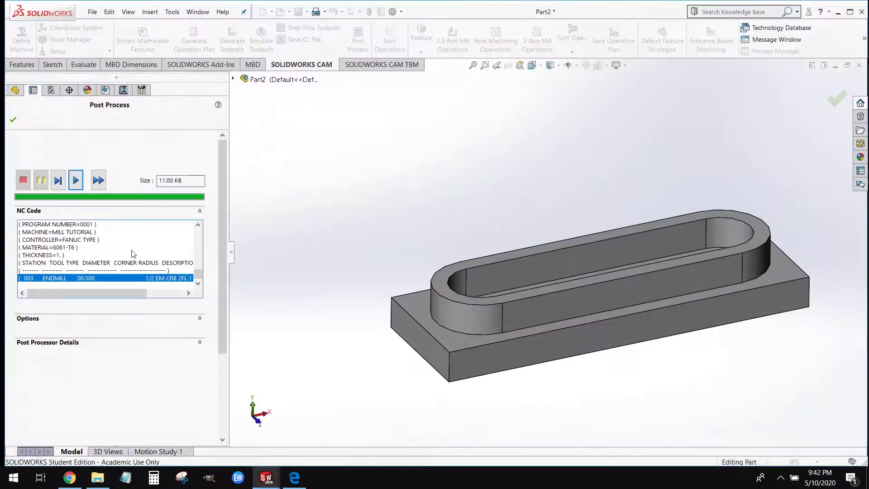
scroll(780, 326, up, 1)
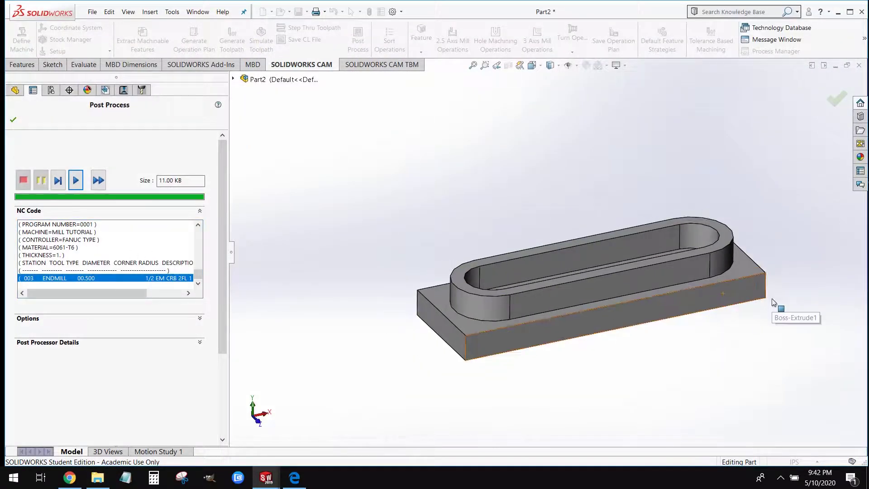